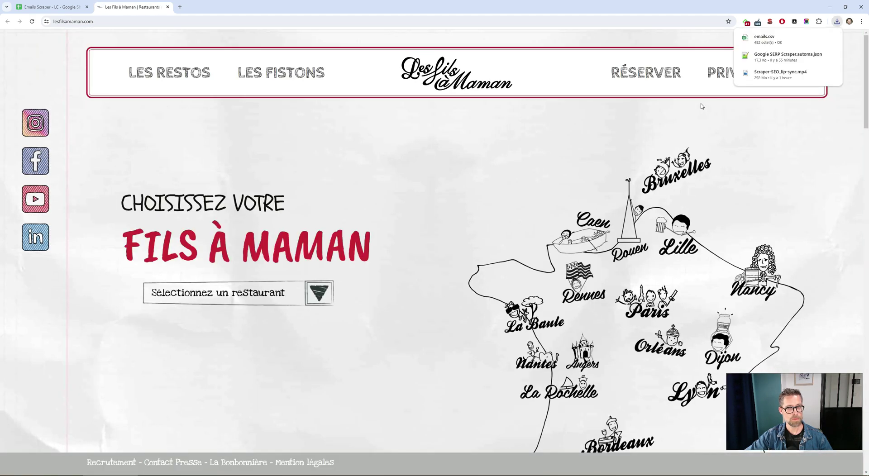
# Step: In the Automa workflow, enable both Google Sheets blocks and disable the Export data block
pyautogui.moveTo(798, 43)
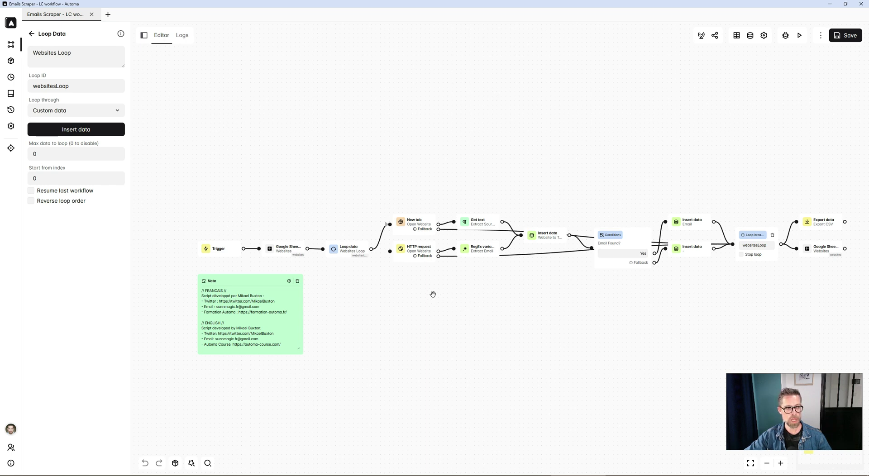
pyautogui.click(290, 253)
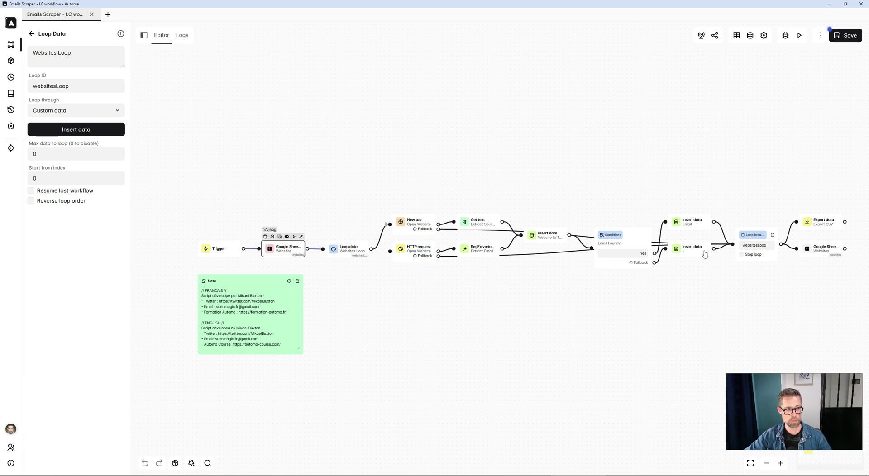
pyautogui.click(824, 243)
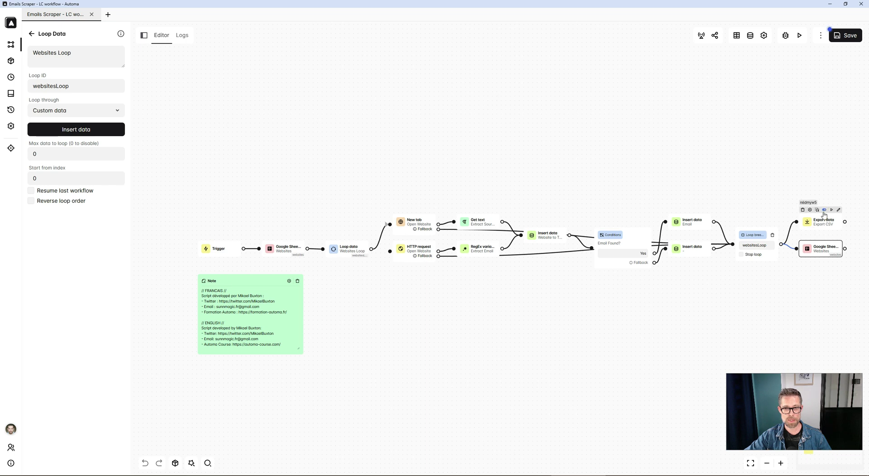
pyautogui.click(822, 222)
# Step: Set the Websites Loop block to loop through Google Sheets and save the workflow
pyautogui.click(343, 258)
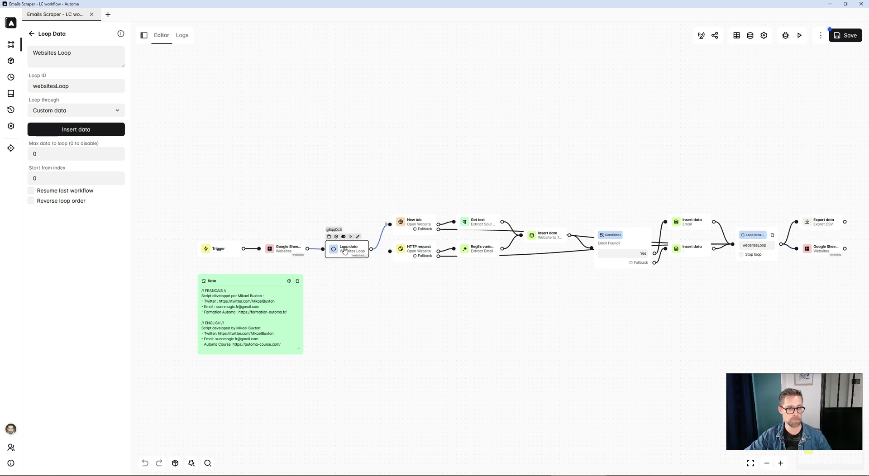
pyautogui.click(78, 130)
pyautogui.click(83, 119)
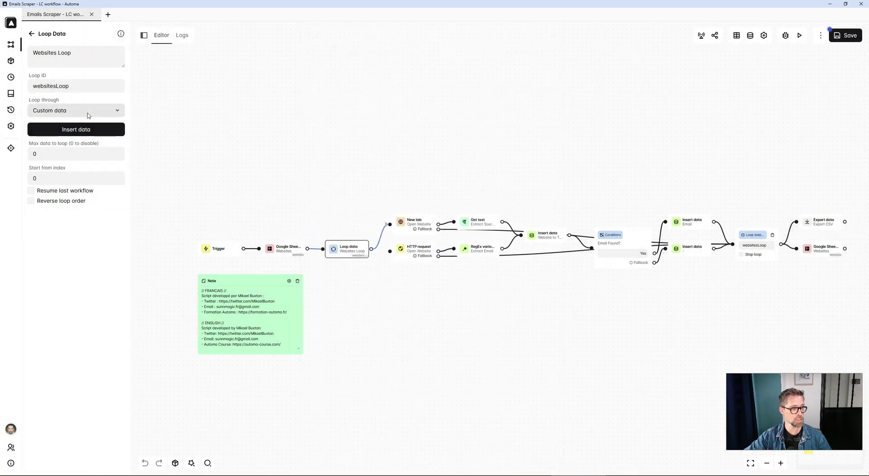
pyautogui.click(83, 114)
pyautogui.click(69, 135)
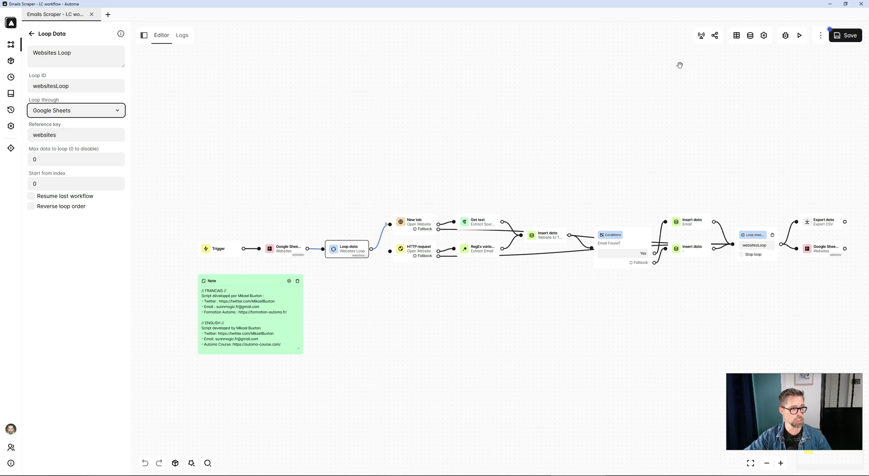
pyautogui.click(846, 40)
# Step: Run the email scraping workflow and check the Email column in the Emails Scraper - LC spreadsheet
pyautogui.hotkey('alt', 'Tab')
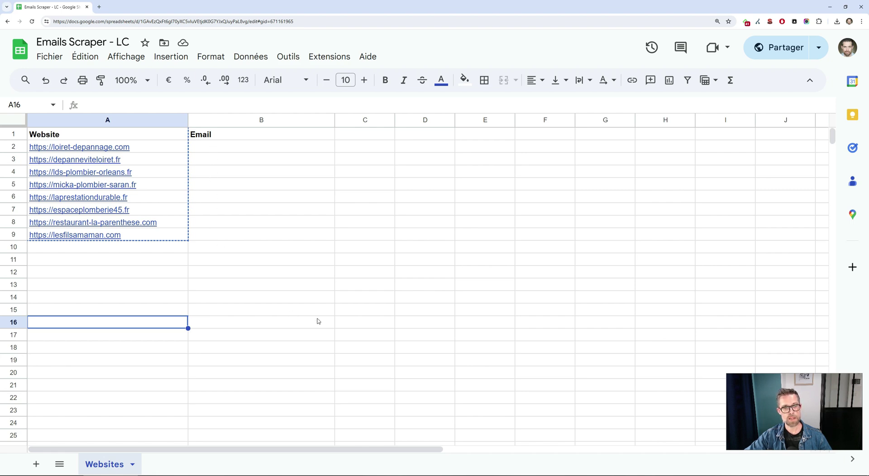
pyautogui.hotkey('alt', 'Tab')
pyautogui.click(800, 36)
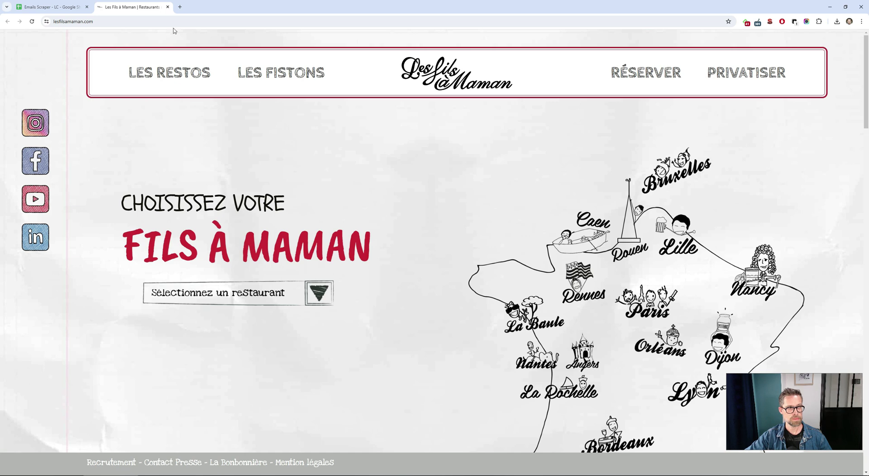
pyautogui.click(49, 7)
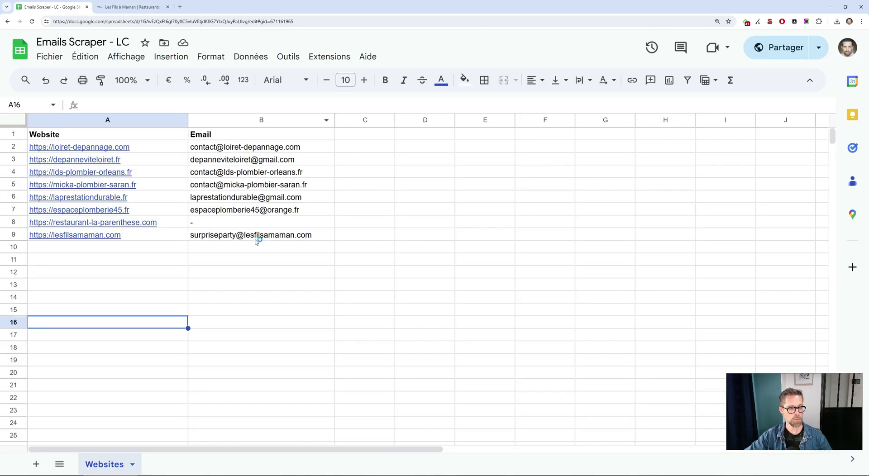
pyautogui.moveTo(258, 149)
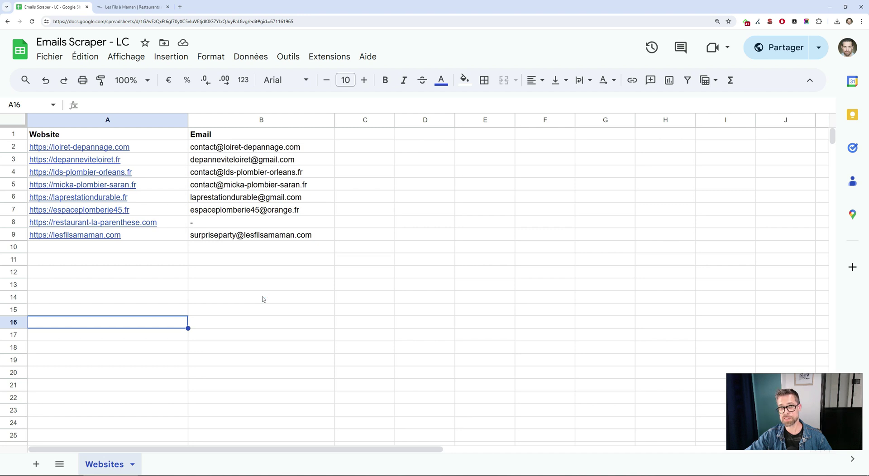
# Step: Back in Automa, replace the Loop data block's connection to New tab with one to HTTP request, and save the workflow
pyautogui.hotkey('alt', 'Tab')
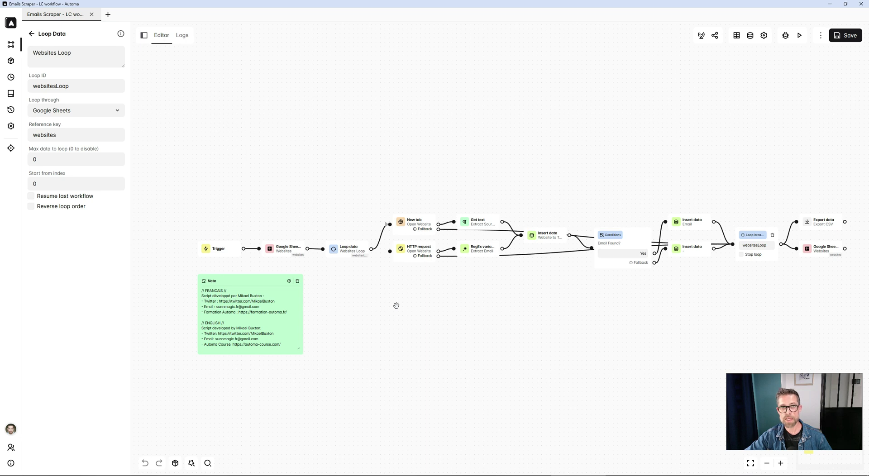
pyautogui.click(380, 240)
pyautogui.press('Delete')
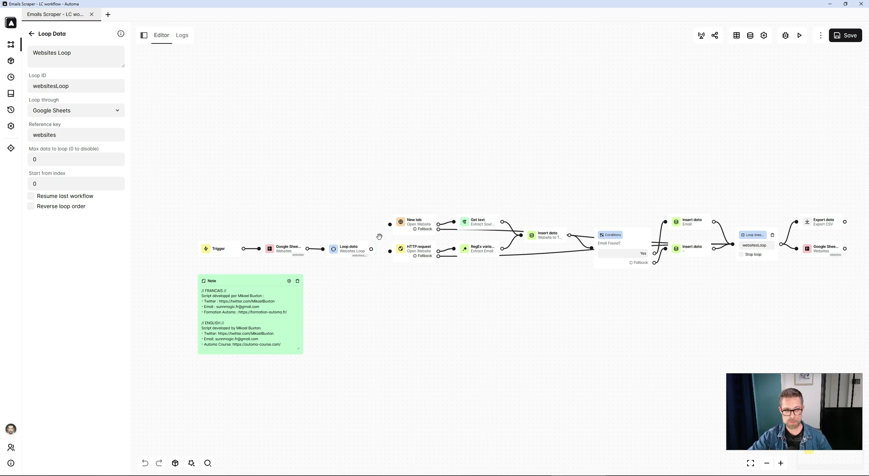
pyautogui.moveTo(371, 249); pyautogui.dragTo(389, 251)
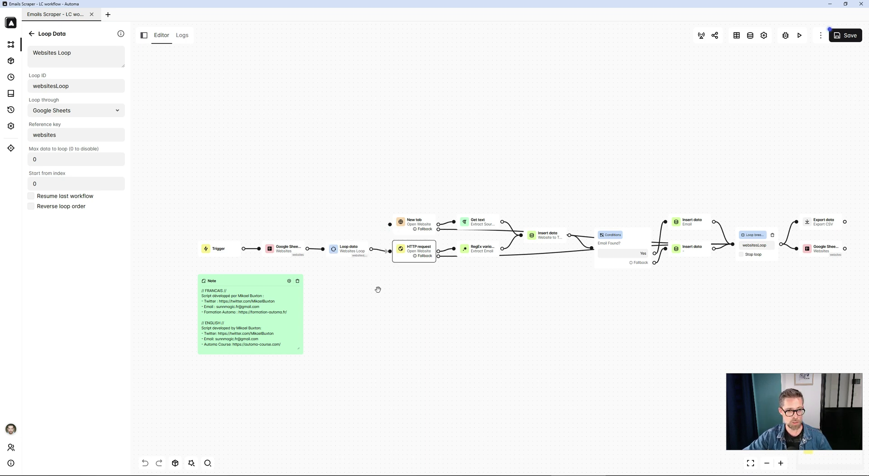
pyautogui.click(845, 36)
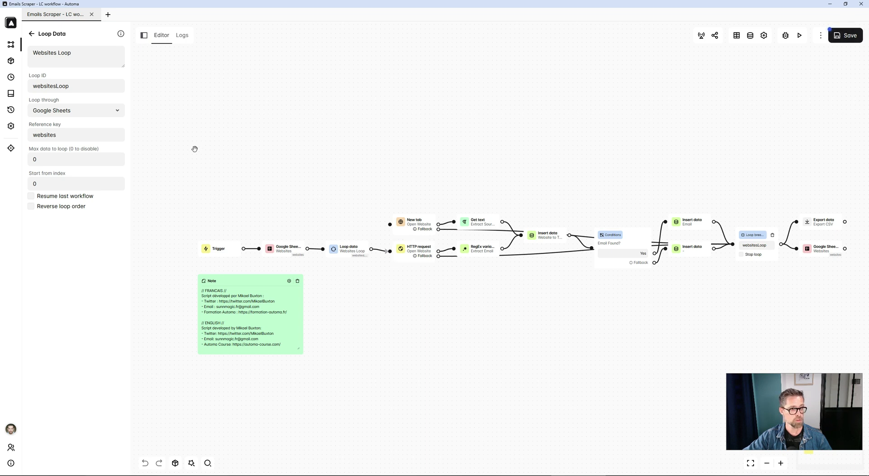
# Step: Switch to the Google Sheets spreadsheet and clear the scraped emails in B2:B9
pyautogui.hotkey('alt', 'Tab')
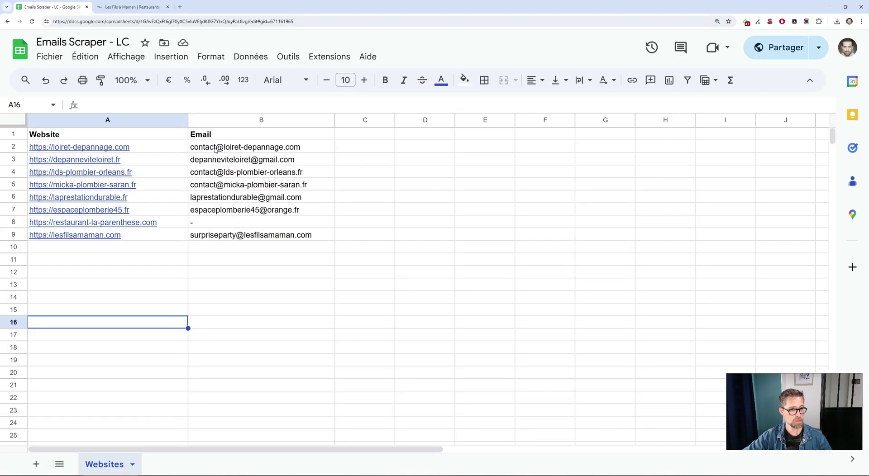
pyautogui.moveTo(216, 150); pyautogui.dragTo(219, 236)
pyautogui.press('Delete')
pyautogui.click(186, 263)
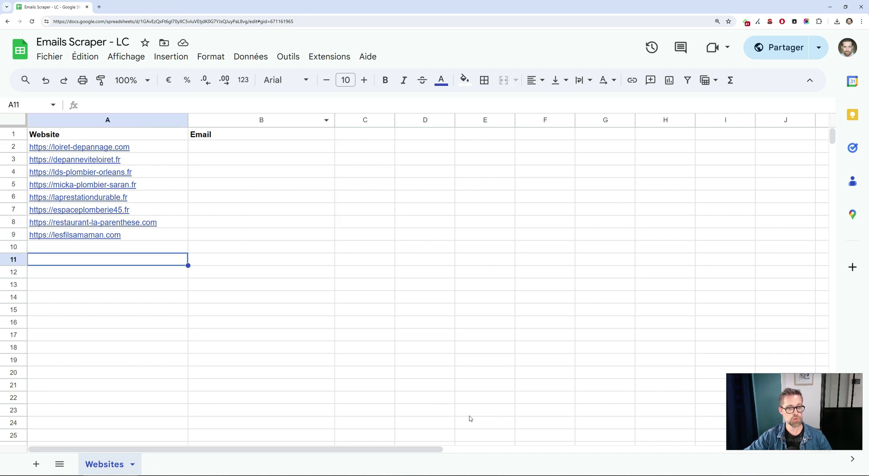
# Step: Run the workflow in Automa through the HTTP request branch and review the emails written to the spreadsheet
pyautogui.hotkey('alt', 'Tab')
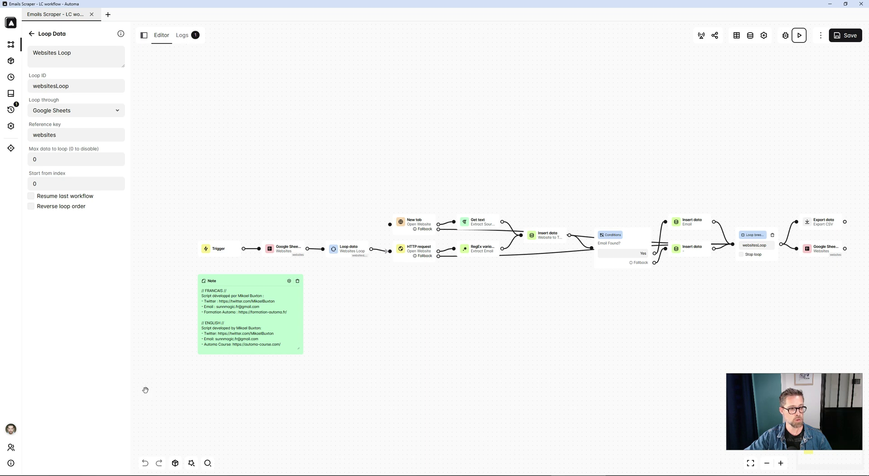
pyautogui.hotkey('alt', 'Tab')
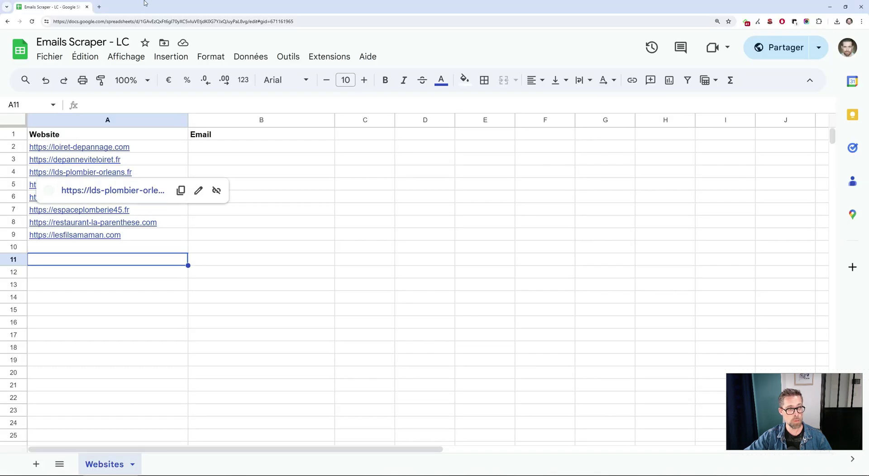
pyautogui.click(371, 228)
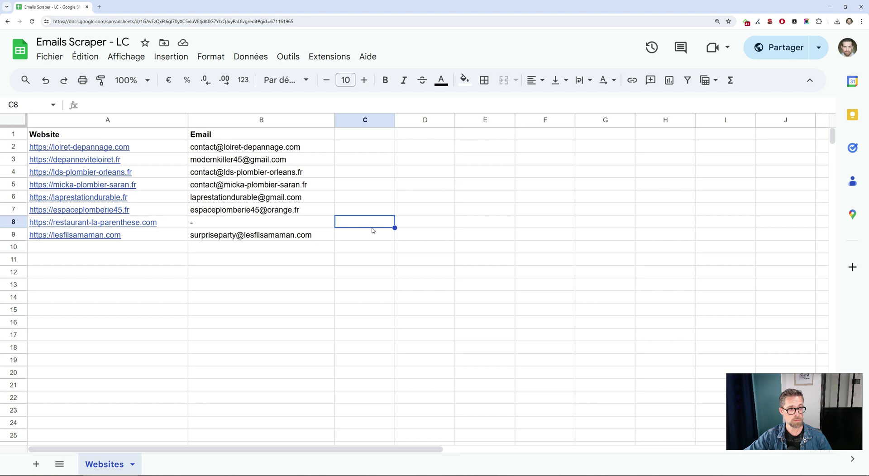
pyautogui.moveTo(277, 235)
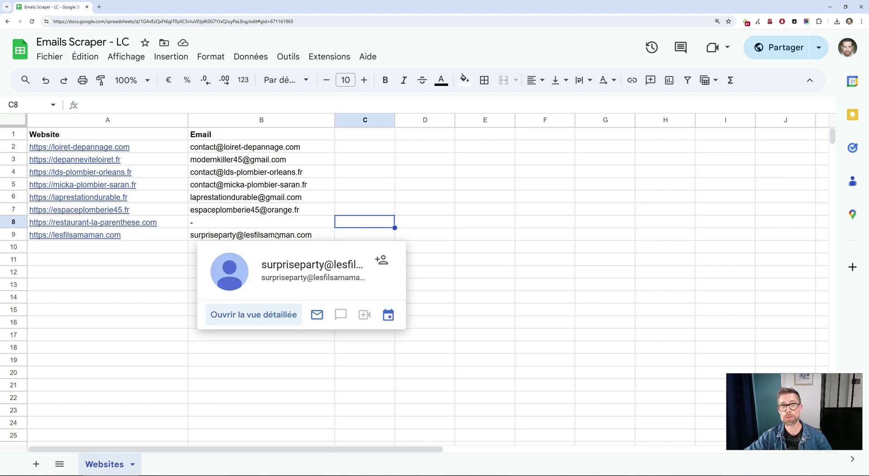
pyautogui.click(150, 276)
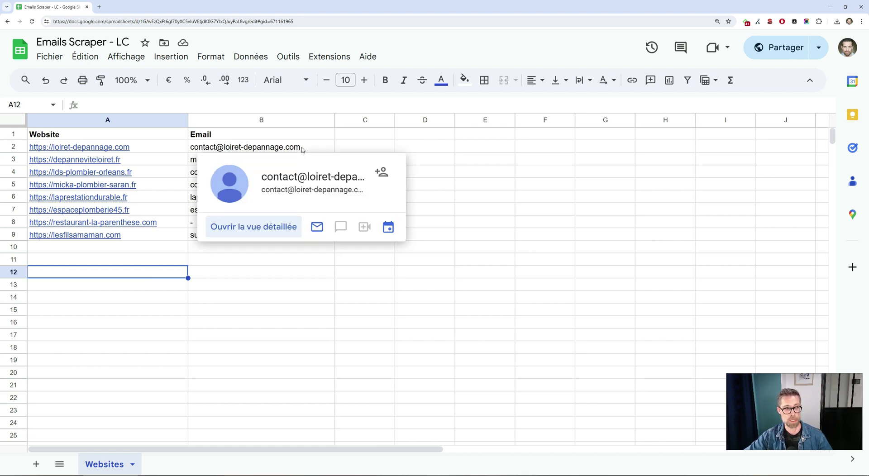
pyautogui.click(316, 150)
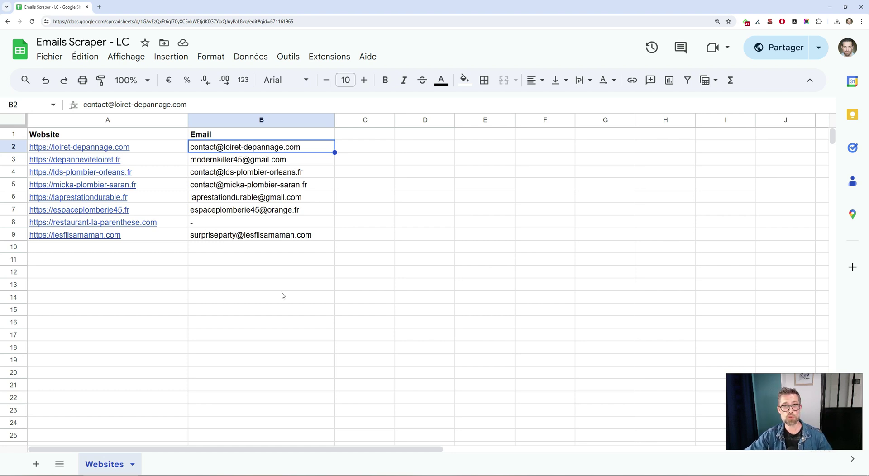
# Step: Examine the first Google Sheets block's spreadsheet ID and range in Automa against the Website column of the spreadsheet
pyautogui.hotkey('alt', 'Tab')
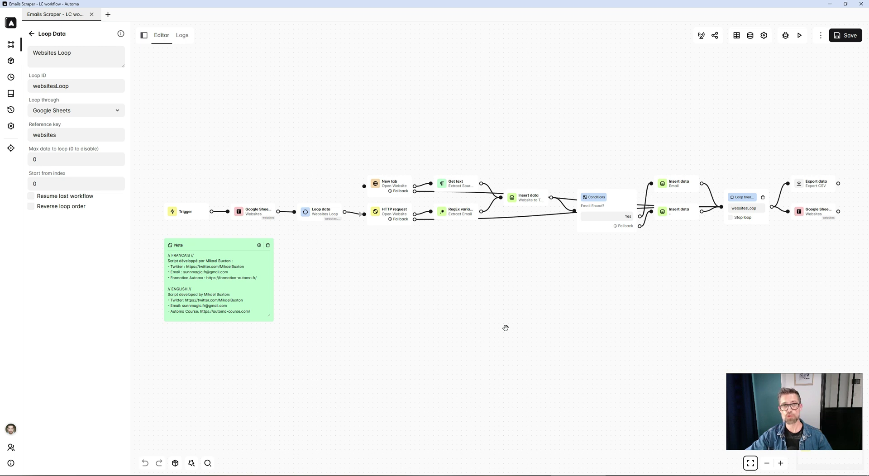
pyautogui.scroll(5, 501, 408)
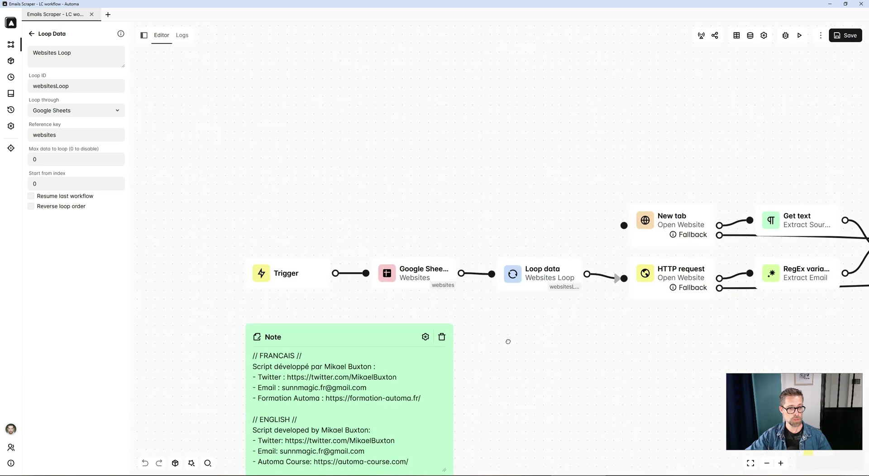
pyautogui.moveTo(508, 341); pyautogui.dragTo(417, 284)
pyautogui.doubleClick(333, 218)
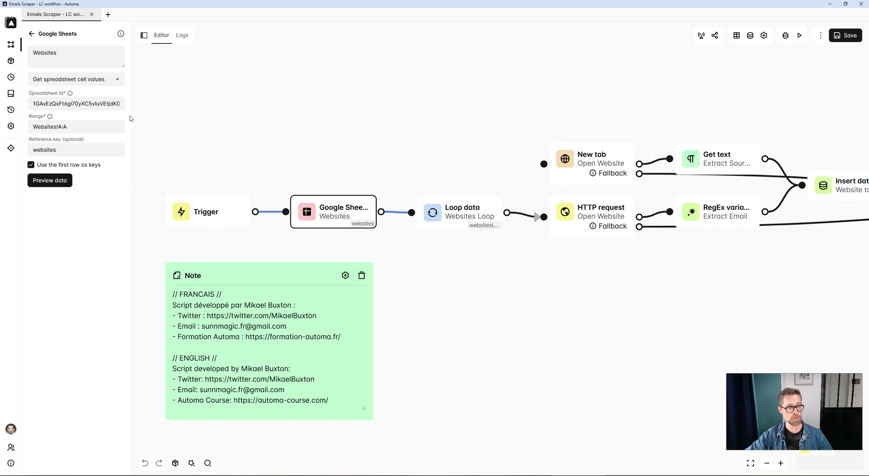
pyautogui.moveTo(92, 103); pyautogui.dragTo(157, 105)
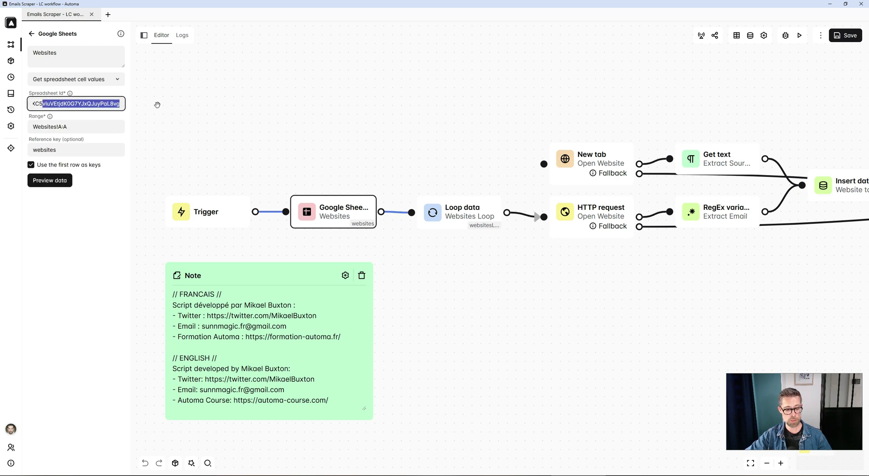
pyautogui.hotkey('alt', 'Tab')
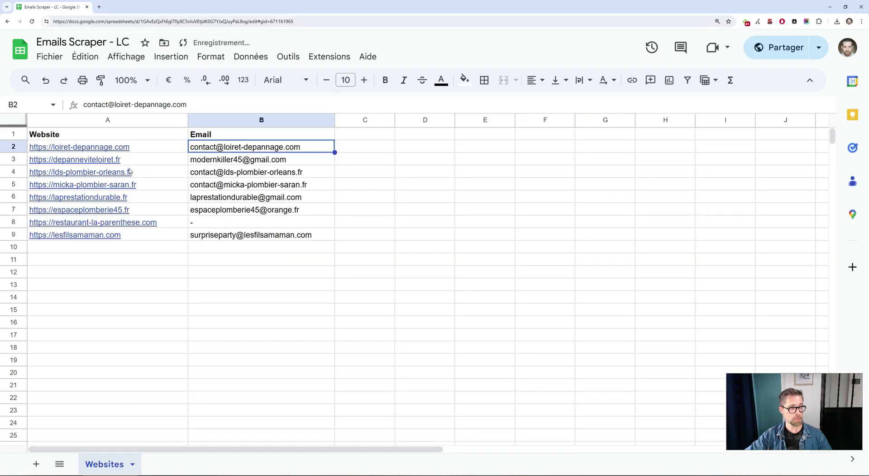
pyautogui.moveTo(149, 135); pyautogui.dragTo(158, 236)
pyautogui.hotkey('alt', 'Tab')
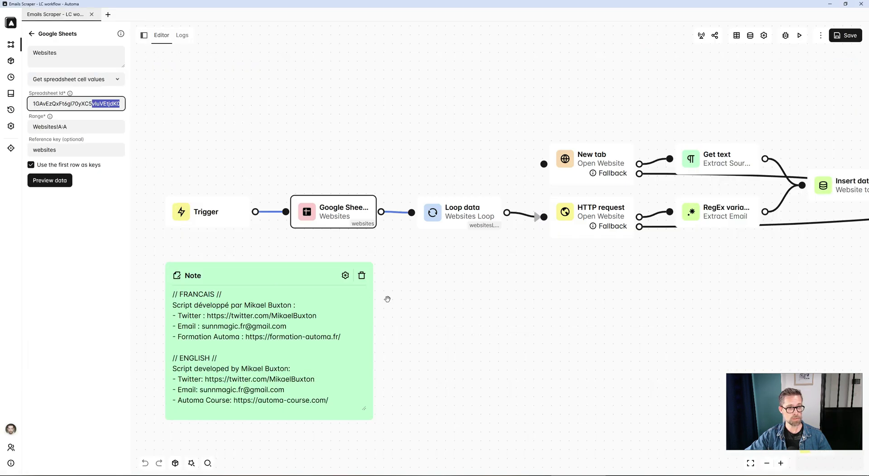
# Step: Open the Loop data block's settings and compare the loop source with the website rows in the spreadsheet
pyautogui.moveTo(514, 314); pyautogui.dragTo(443, 333)
pyautogui.click(385, 237)
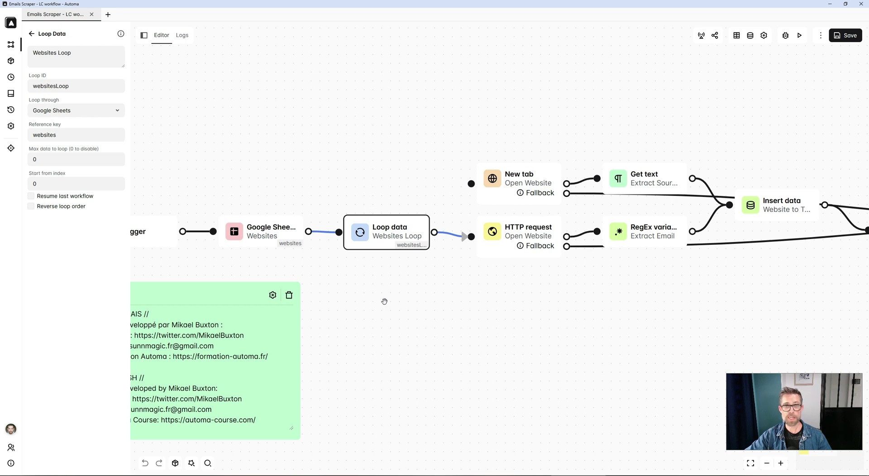
pyautogui.hotkey('alt', 'Tab')
pyautogui.click(167, 184)
pyautogui.moveTo(30, 148)
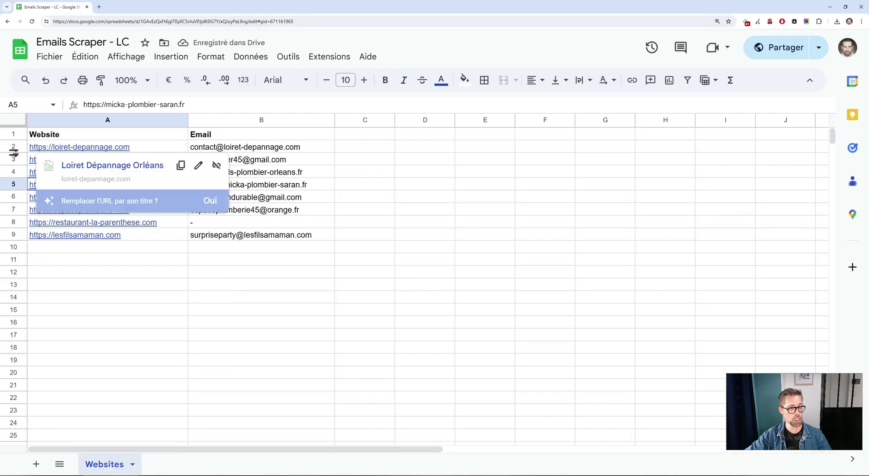
pyautogui.click(82, 286)
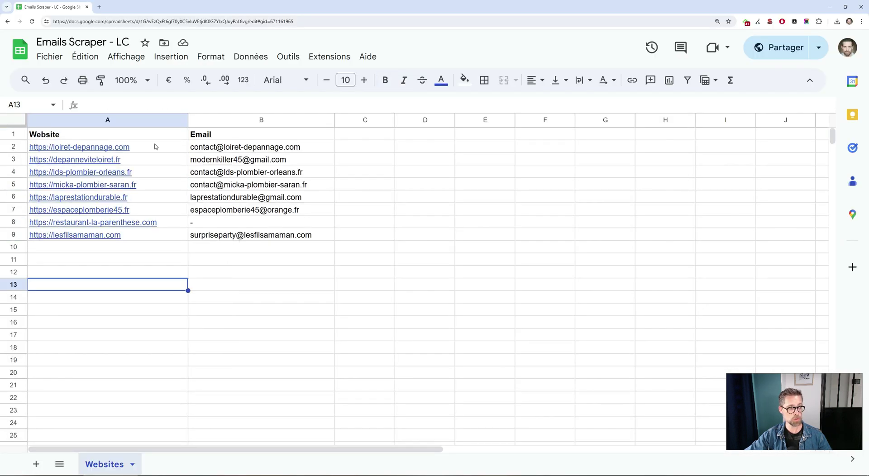
pyautogui.hotkey('alt', 'Tab')
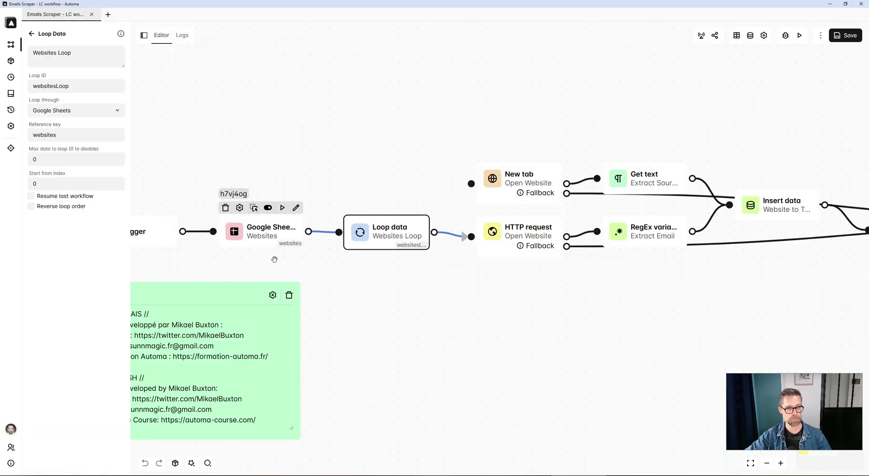
# Step: In Automa, reconnect the Loop data block from HTTP request to New tab, and enlarge the New tab URL field to show its full expression
pyautogui.hscroll(3, 377, 258)
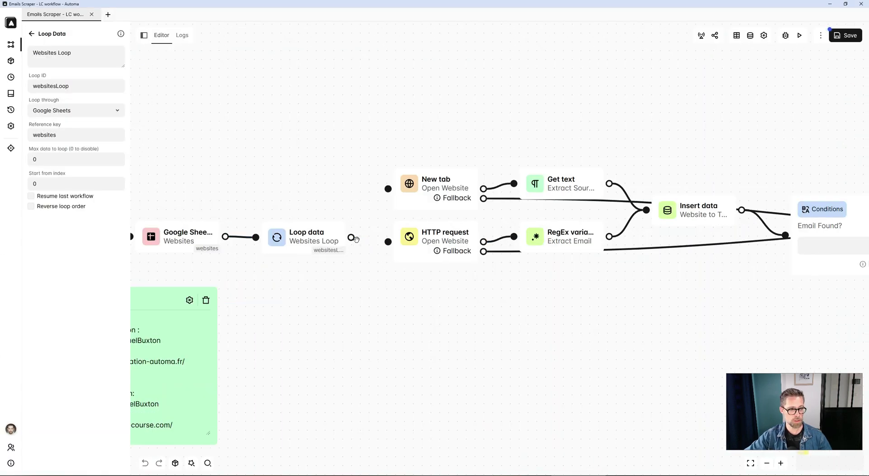
pyautogui.moveTo(351, 238); pyautogui.dragTo(388, 189)
pyautogui.click(433, 188)
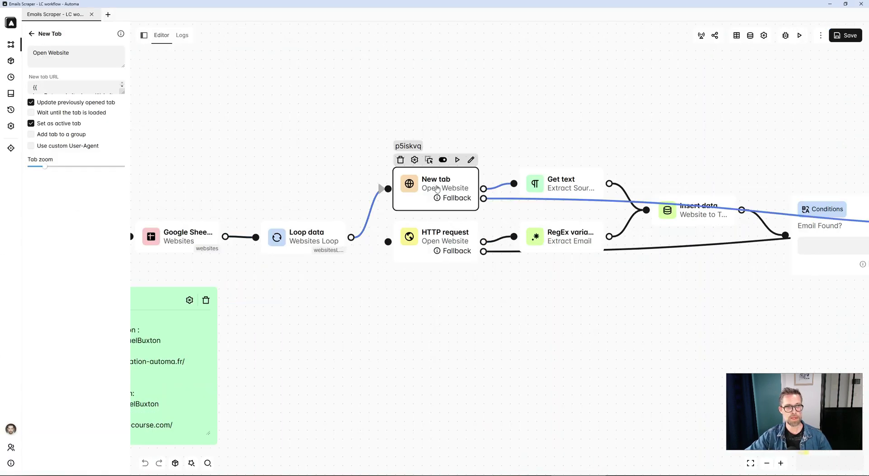
pyautogui.moveTo(121, 91); pyautogui.dragTo(164, 137)
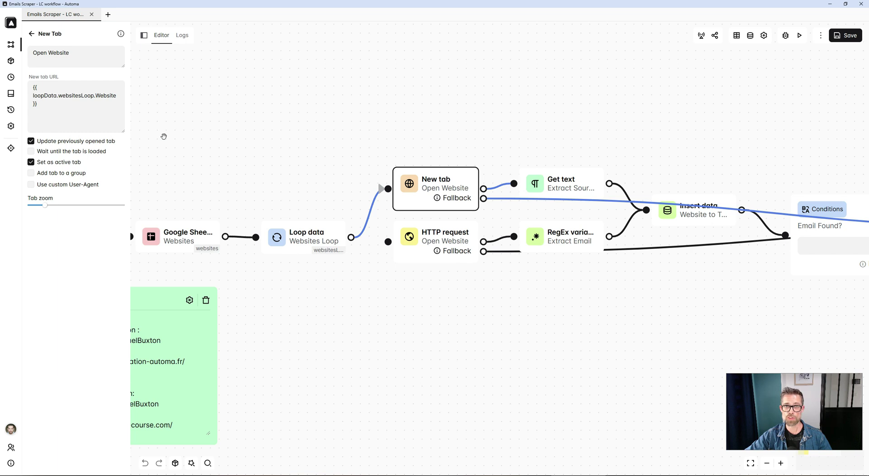
# Step: Highlight the New tab block's URL expression, and survey the downstream workflow blocks through to Export data and the final Google Sheets block
pyautogui.click(80, 91)
pyautogui.hotkey('ctrl', 'a')
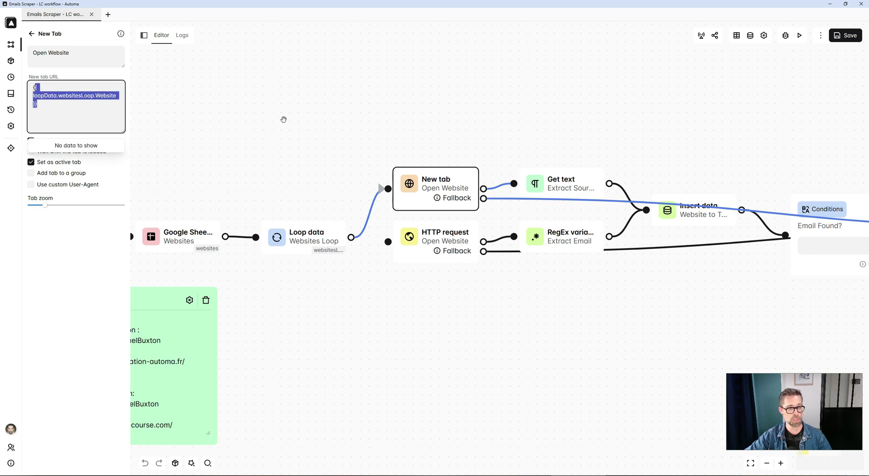
pyautogui.moveTo(283, 120); pyautogui.dragTo(184, 189)
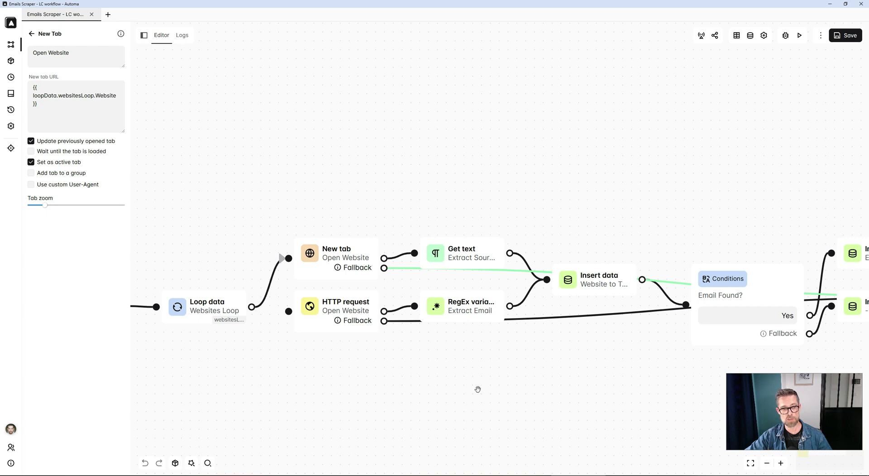
pyautogui.scroll(-2, 478, 389)
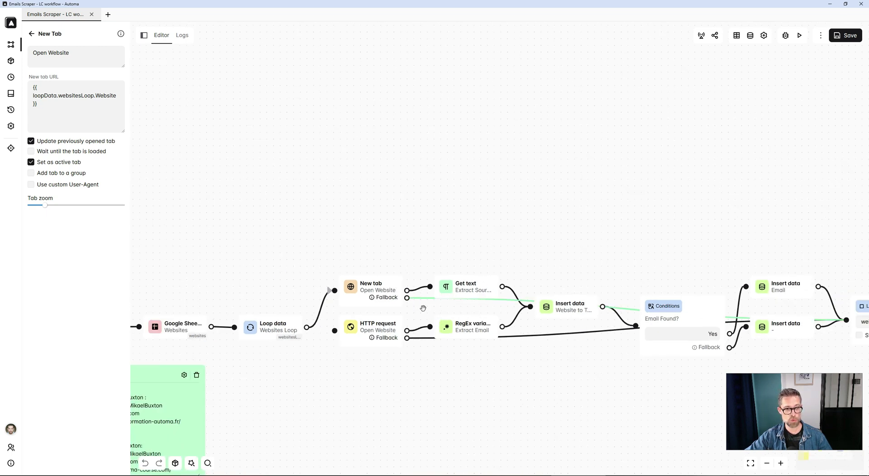
pyautogui.moveTo(436, 410); pyautogui.dragTo(256, 393)
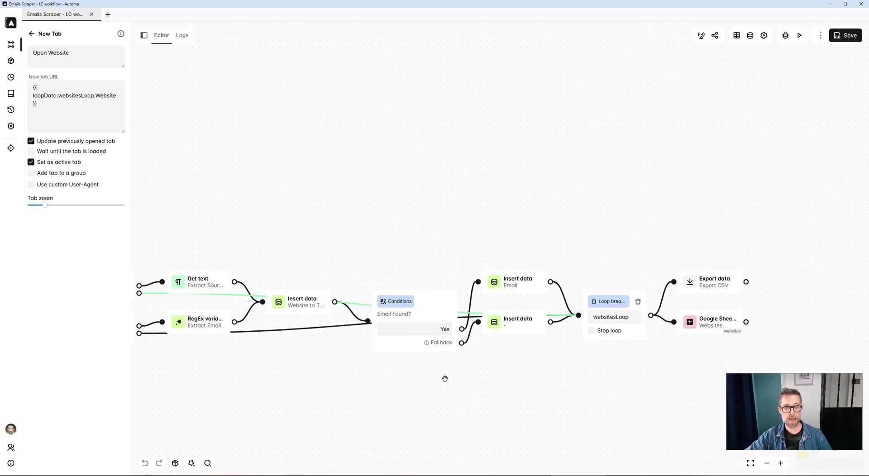
pyautogui.moveTo(445, 378); pyautogui.dragTo(680, 386)
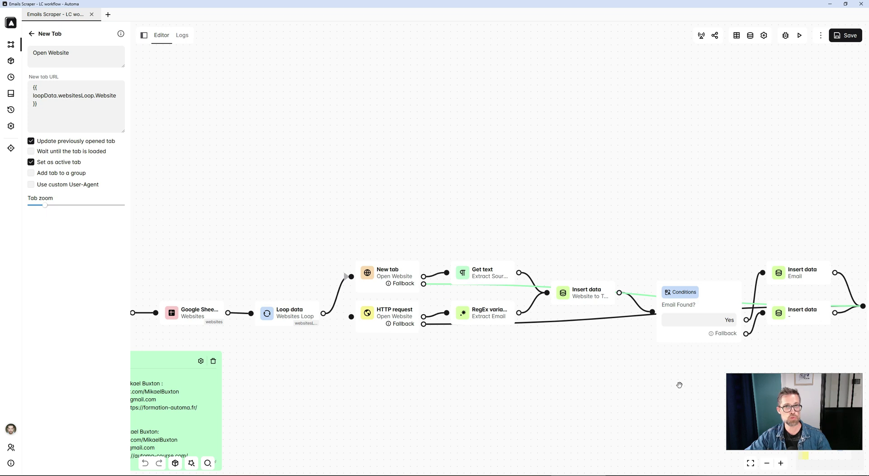
pyautogui.scroll(1, 487, 383)
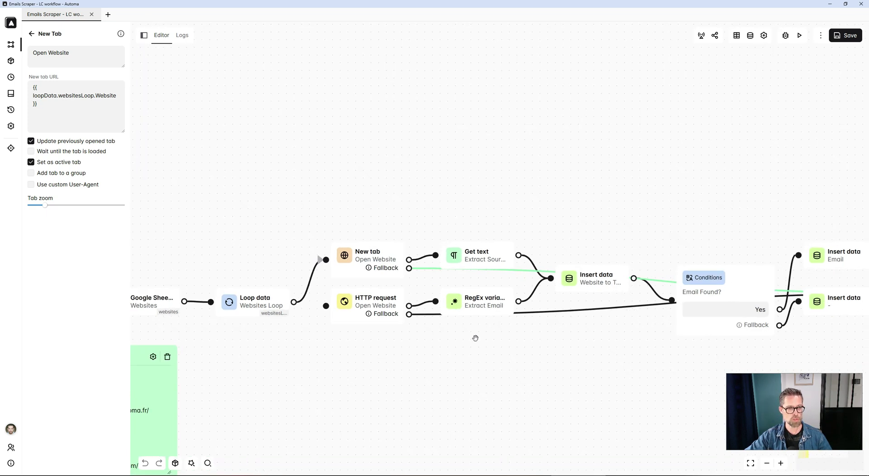
# Step: Open the Get text block's settings and examine its email regular expression and the variable its result is assigned to
pyautogui.click(477, 257)
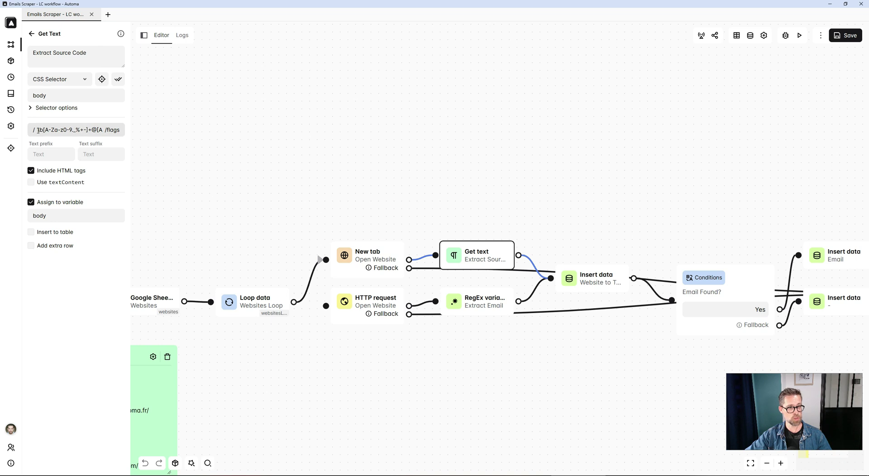
pyautogui.moveTo(38, 130); pyautogui.dragTo(103, 130)
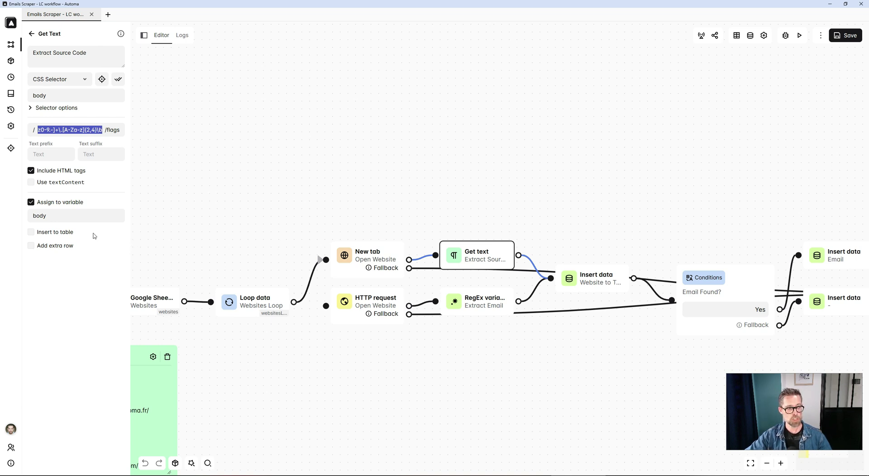
pyautogui.click(75, 219)
pyautogui.hscroll(3, 498, 385)
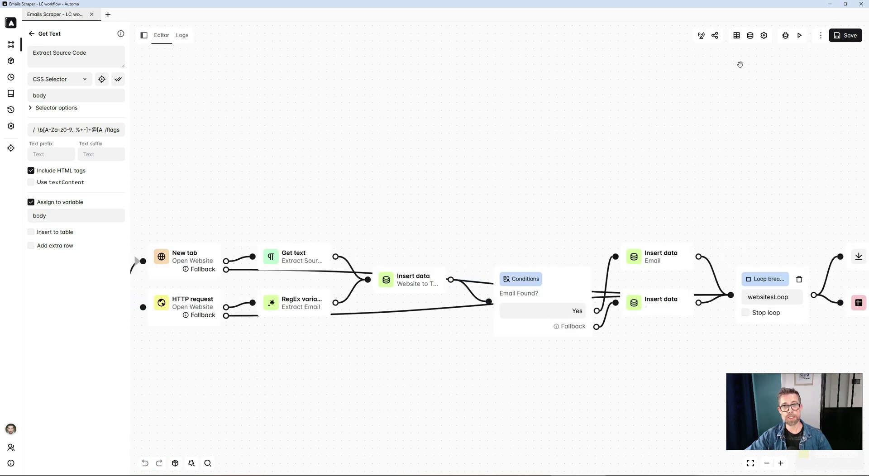
# Step: Review the workflow table's column definitions, and open the Website to Table Insert data block's settings
pyautogui.click(736, 36)
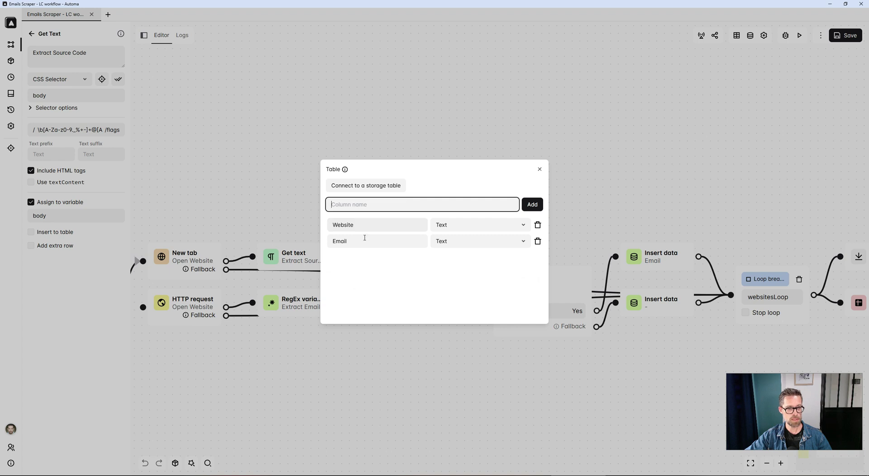
pyautogui.click(300, 230)
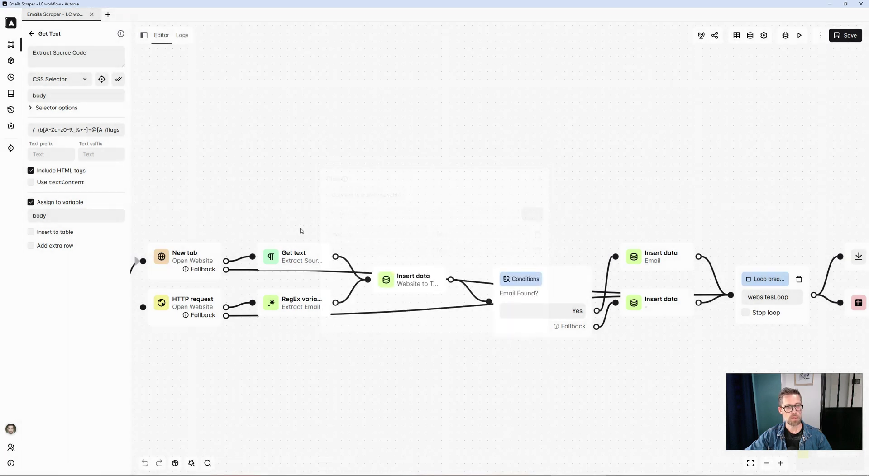
pyautogui.click(401, 289)
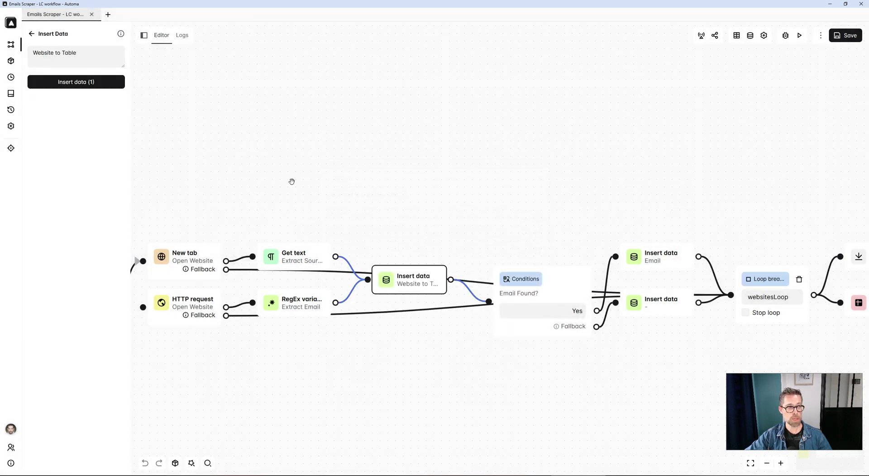
pyautogui.click(445, 163)
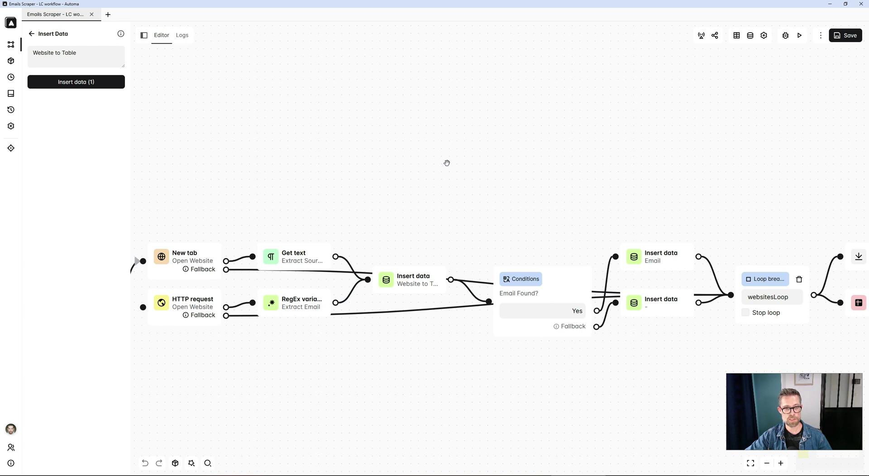
# Step: Open the Email Found? block's Yes path and examine the variable and regular expression used in its Match with RegEx condition
pyautogui.moveTo(447, 163); pyautogui.dragTo(385, 179)
pyautogui.click(494, 303)
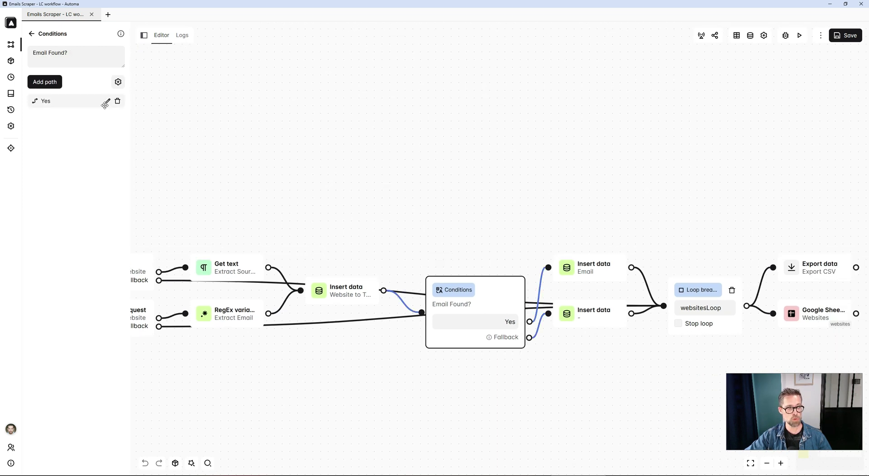
pyautogui.click(107, 102)
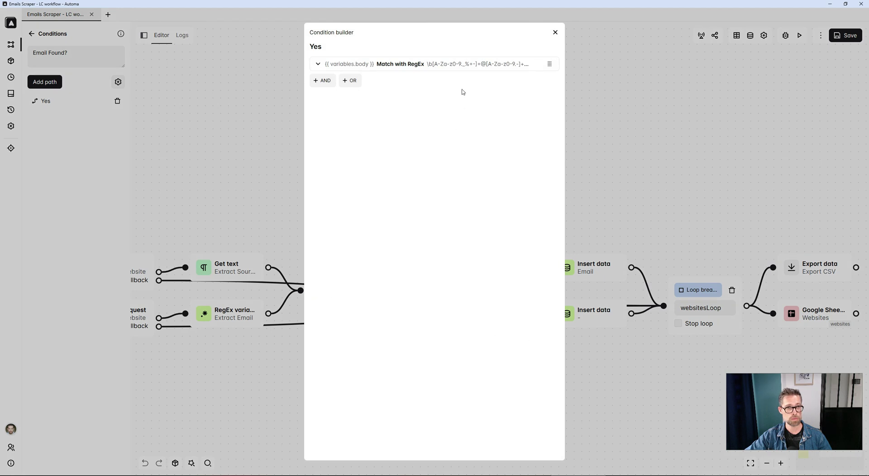
pyautogui.click(464, 66)
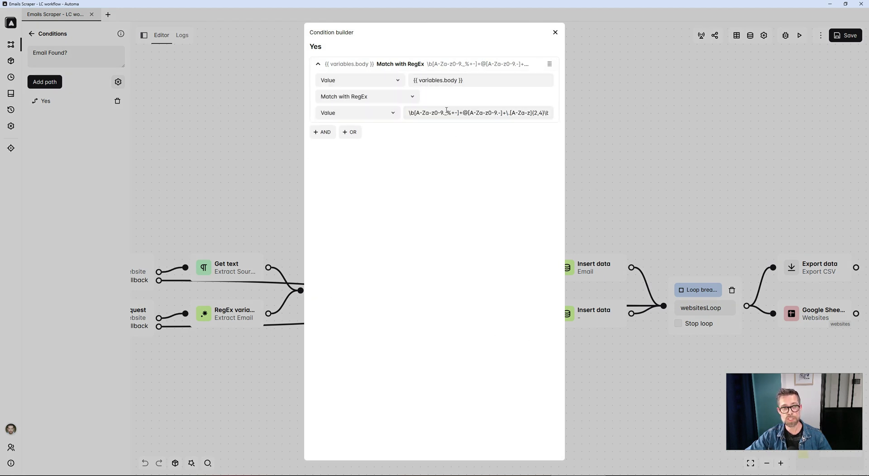
pyautogui.moveTo(443, 113); pyautogui.dragTo(597, 112)
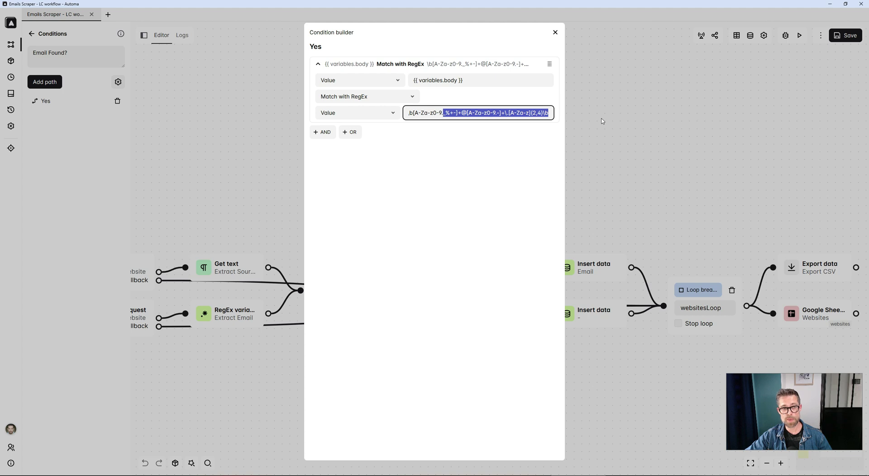
pyautogui.click(539, 113)
pyautogui.moveTo(545, 115); pyautogui.dragTo(402, 123)
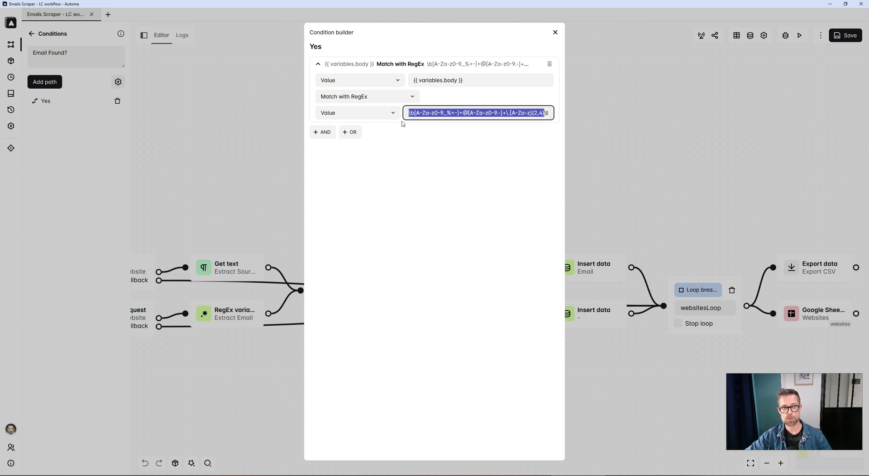
pyautogui.click(699, 165)
# Step: Inspect the table column and value configured in the Email Insert data block on the Yes path
pyautogui.moveTo(631, 205); pyautogui.dragTo(569, 200)
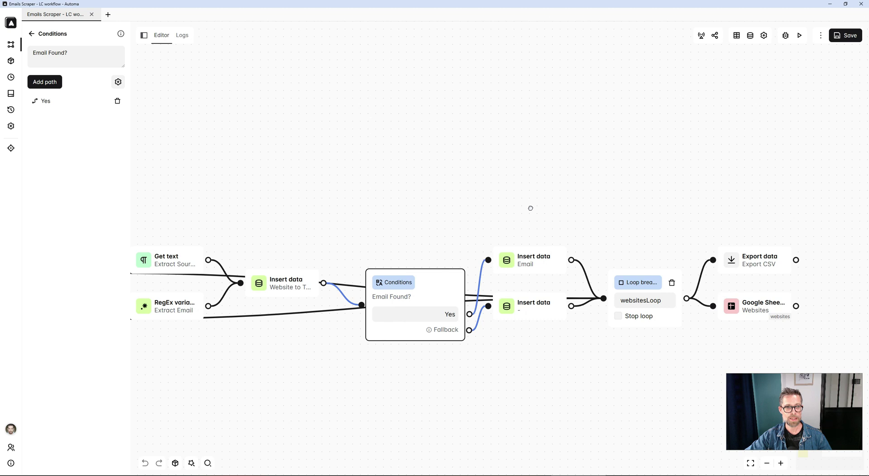
pyautogui.click(535, 255)
pyautogui.click(113, 87)
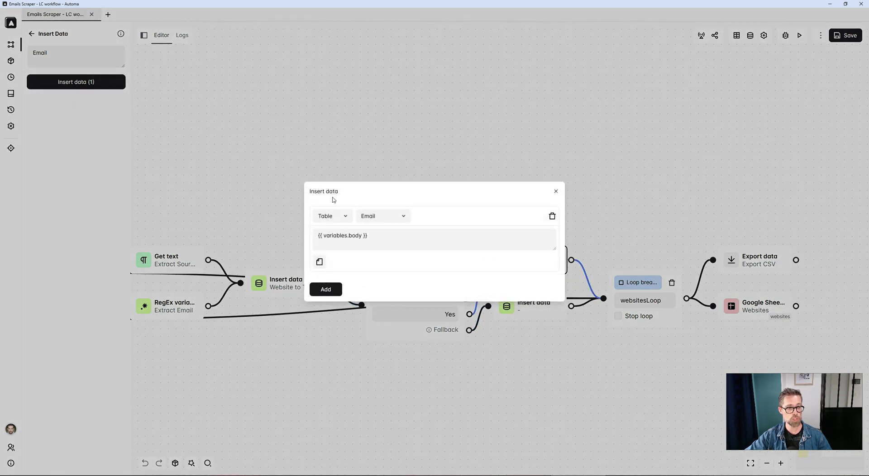
pyautogui.click(462, 142)
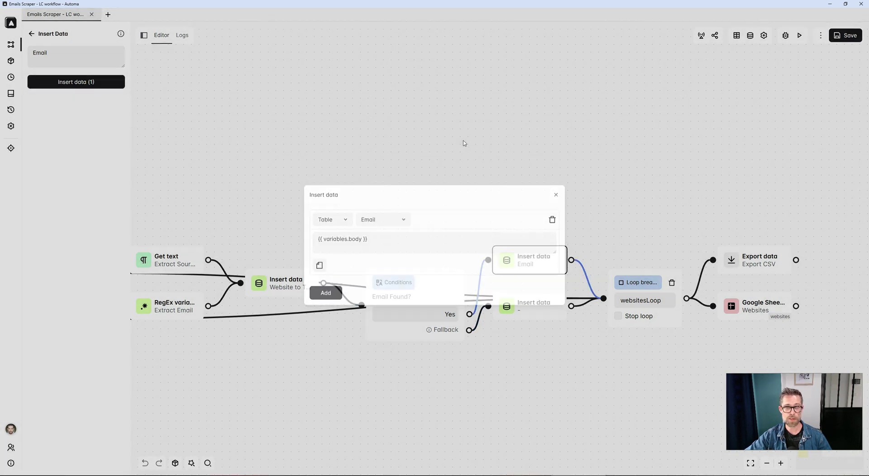
# Step: Inspect the fallback Insert data block's configuration and compare it with cell B8 of the Google Sheets spreadsheet, returning to Automa when done
pyautogui.click(561, 316)
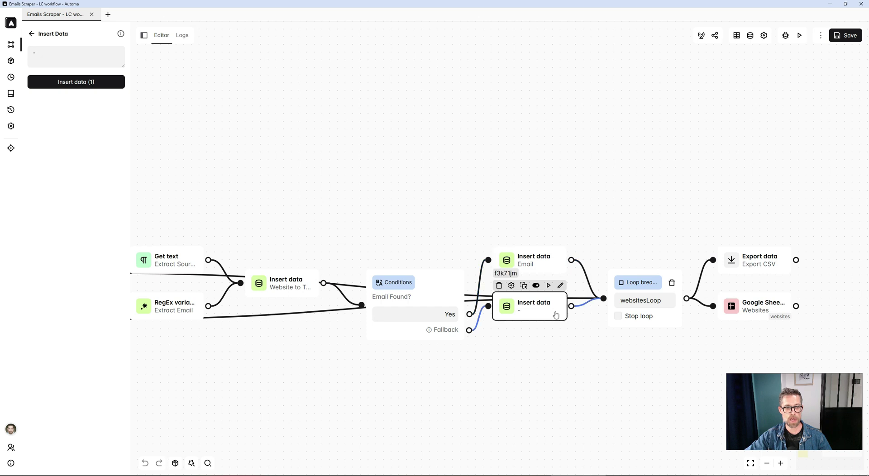
pyautogui.click(118, 88)
pyautogui.click(297, 95)
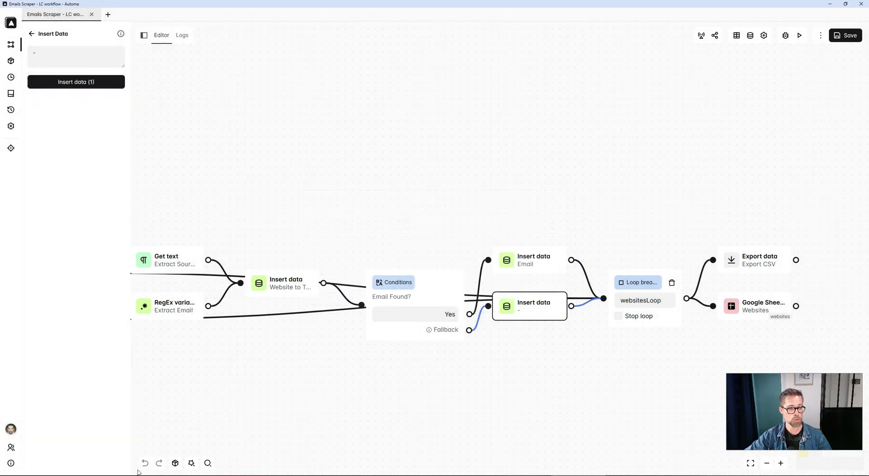
pyautogui.hotkey('alt', 'Tab')
pyautogui.click(207, 223)
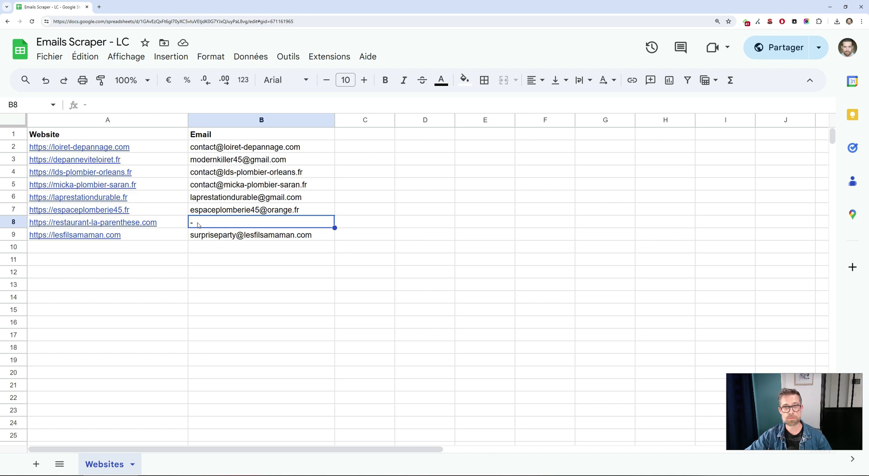
pyautogui.hotkey('alt', 'Tab')
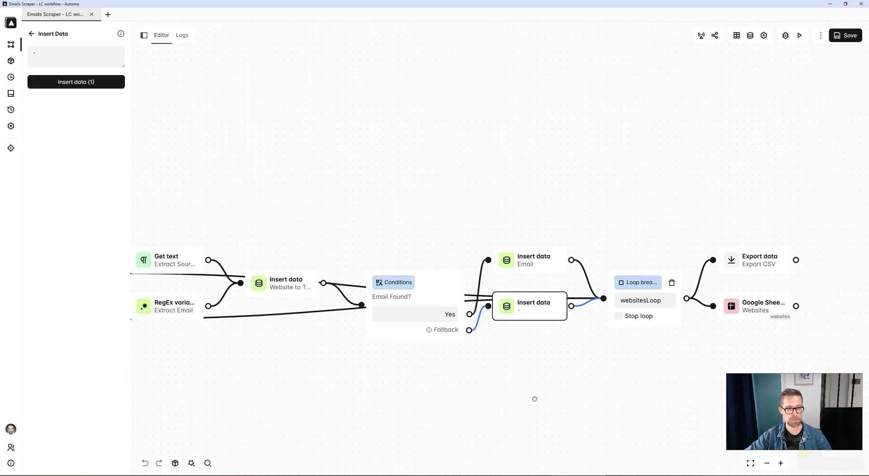
# Step: Compare the Loop breakpoint block's loop ID with the Loop ID in the Loop data block's settings
pyautogui.moveTo(534, 399); pyautogui.dragTo(411, 403)
pyautogui.click(518, 326)
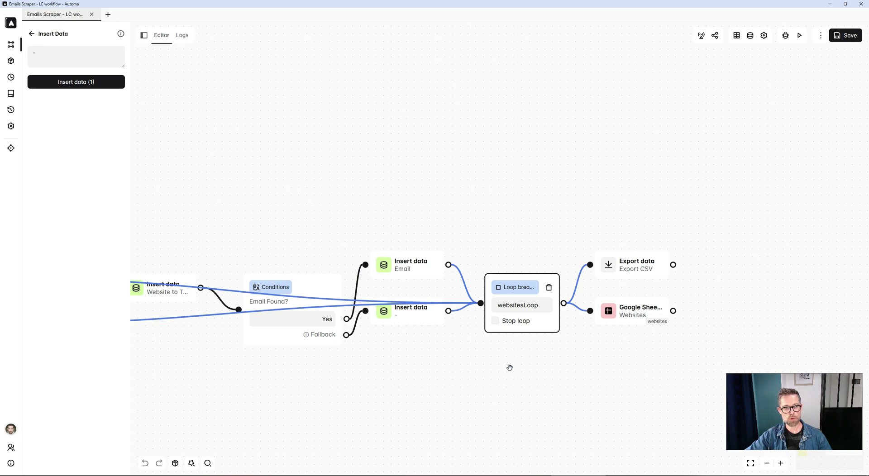
pyautogui.scroll(-5, 510, 368)
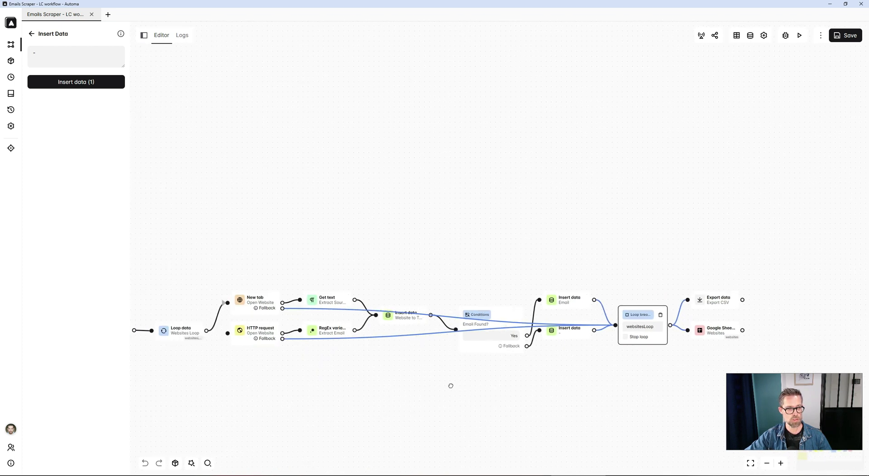
pyautogui.doubleClick(271, 332)
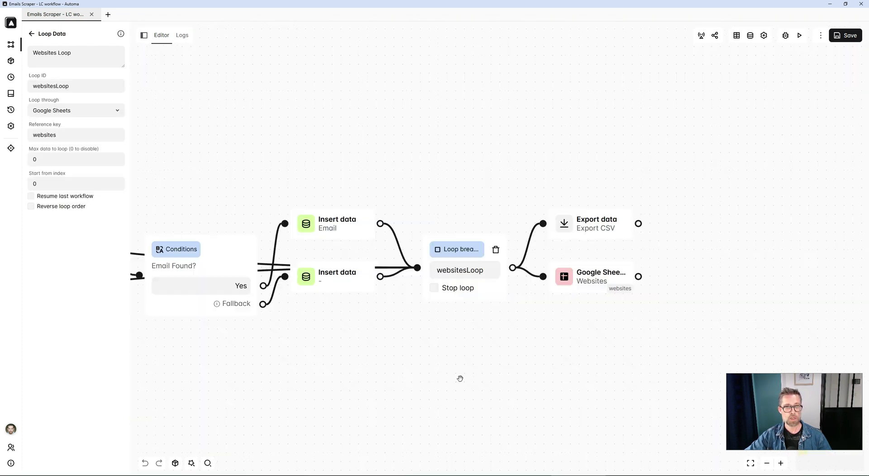
pyautogui.moveTo(445, 252)
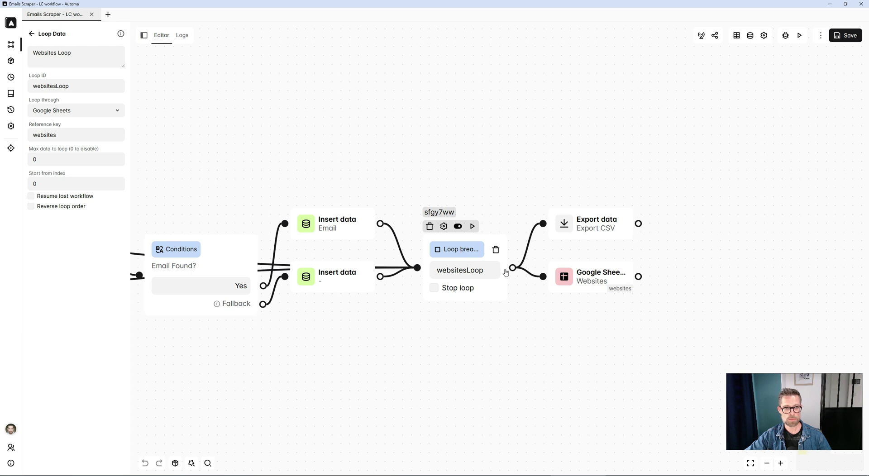
# Step: Examine the final Google Sheets block's update settings, and compare the latest run log's table data with the Google Sheets spreadsheet
pyautogui.doubleClick(593, 277)
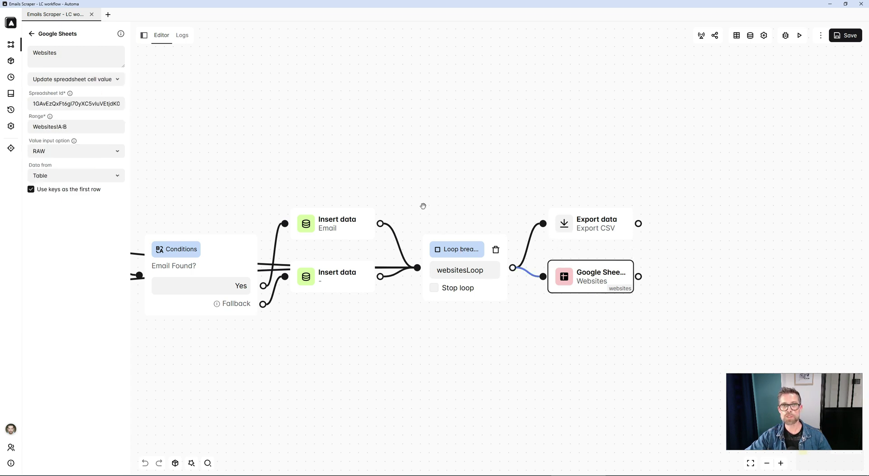
pyautogui.click(182, 35)
pyautogui.click(311, 83)
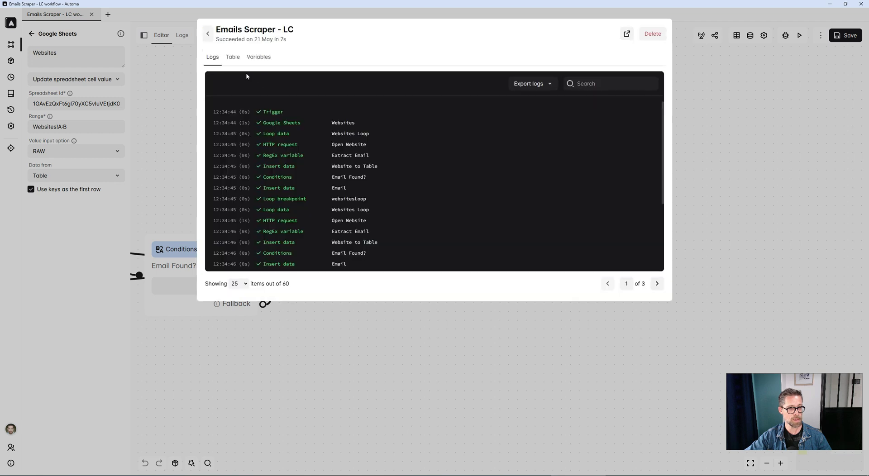
pyautogui.click(233, 57)
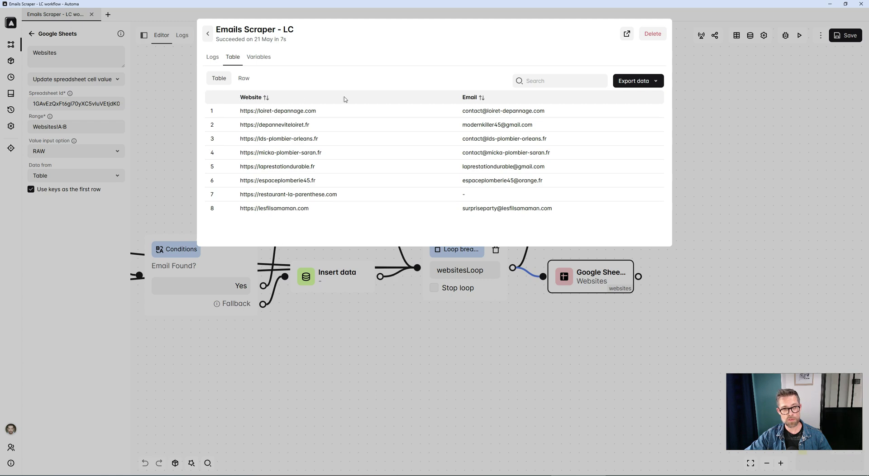
pyautogui.hotkey('alt', 'Tab')
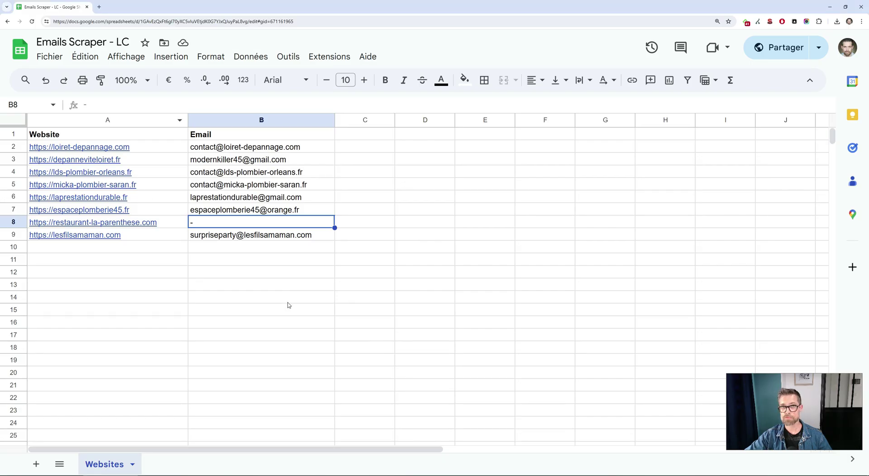
pyautogui.click(329, 302)
# Step: Switch back to Automa and reroute the Loop data output from the New tab block to the HTTP request block
pyautogui.hotkey('alt', 'Tab')
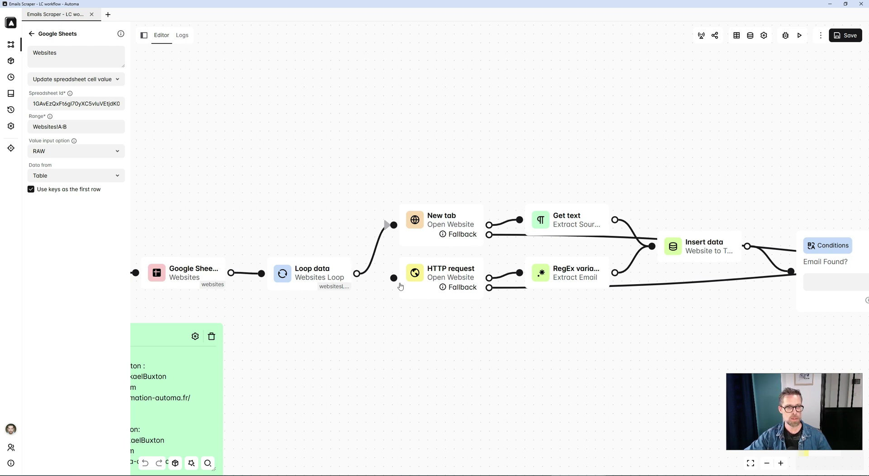
pyautogui.press('Delete')
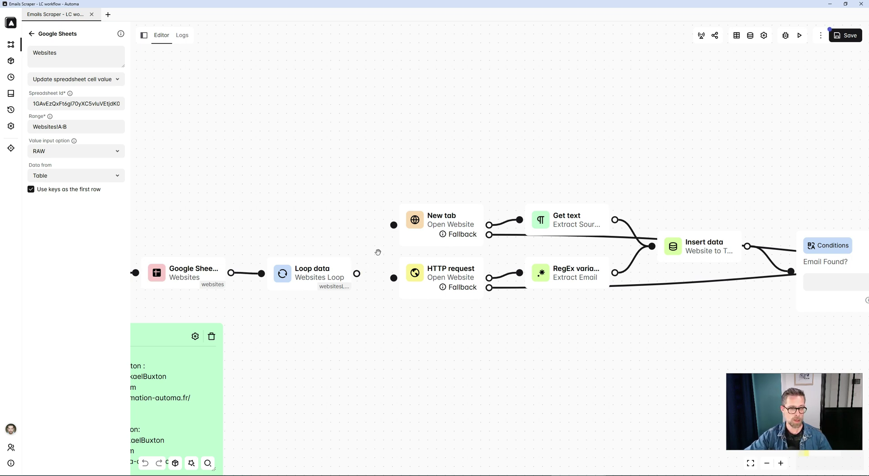
pyautogui.click(393, 279)
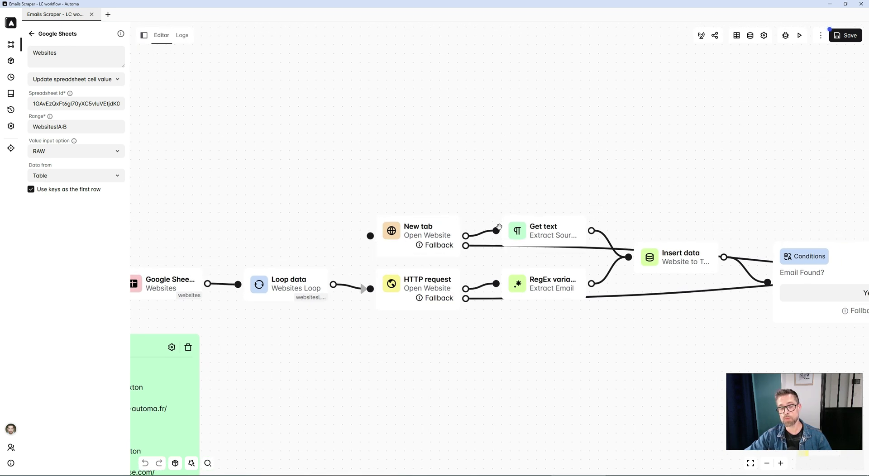
# Step: Inspect the HTTP request block's method, URL, content type, timeout, and response settings, including the variable that stores the response
pyautogui.click(440, 285)
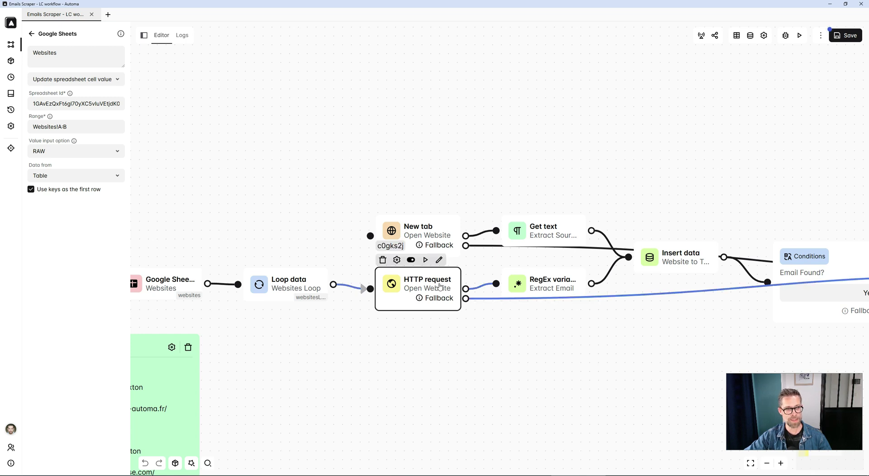
pyautogui.click(441, 285)
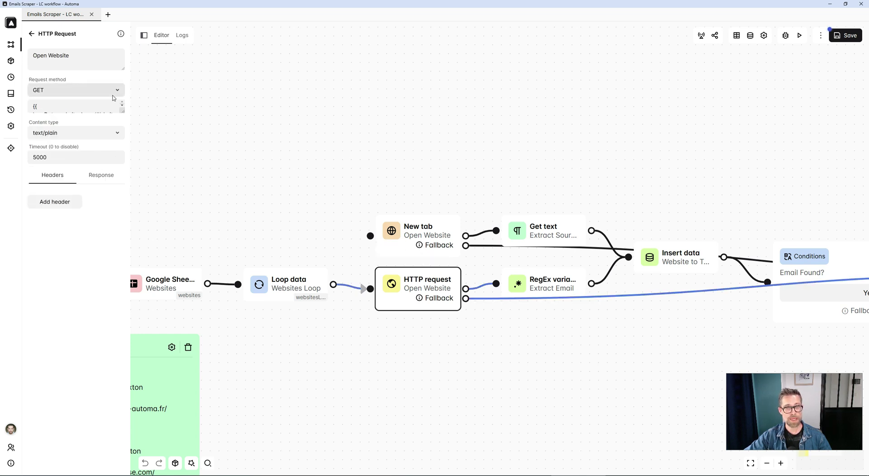
pyautogui.moveTo(122, 112); pyautogui.dragTo(129, 147)
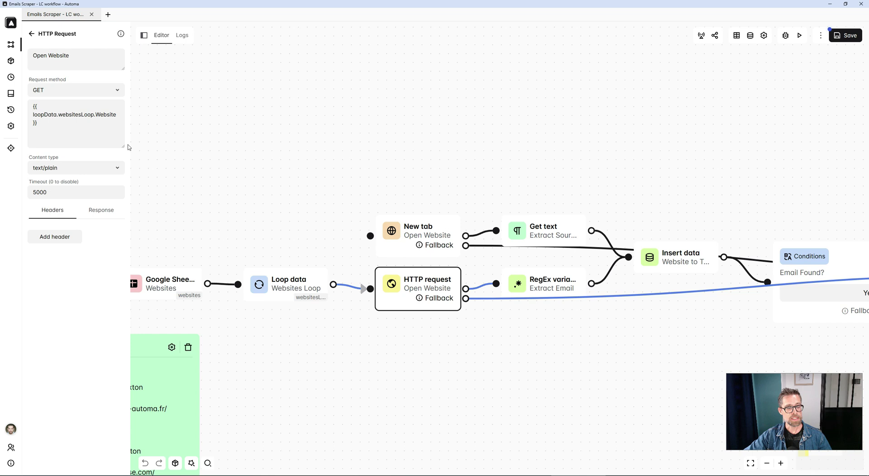
pyautogui.click(98, 126)
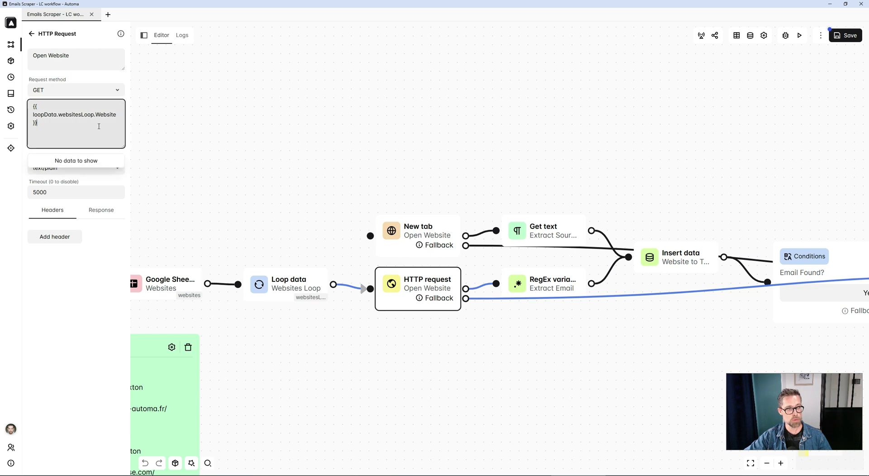
pyautogui.click(243, 125)
pyautogui.click(104, 211)
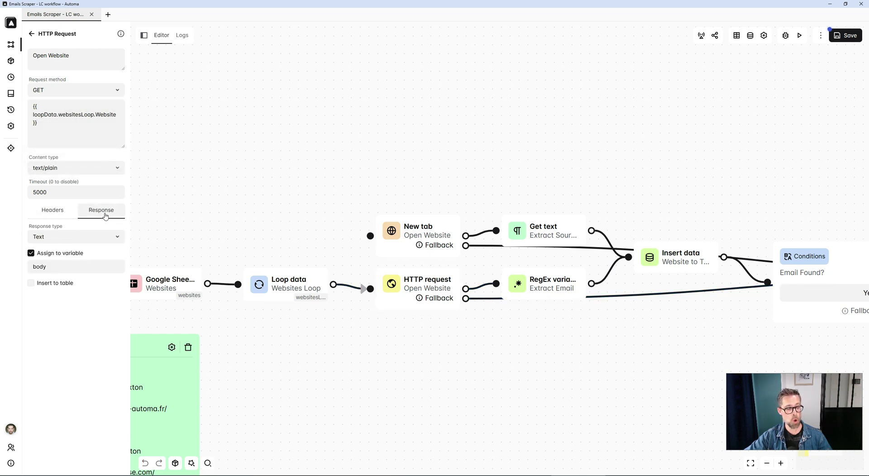
pyautogui.click(85, 267)
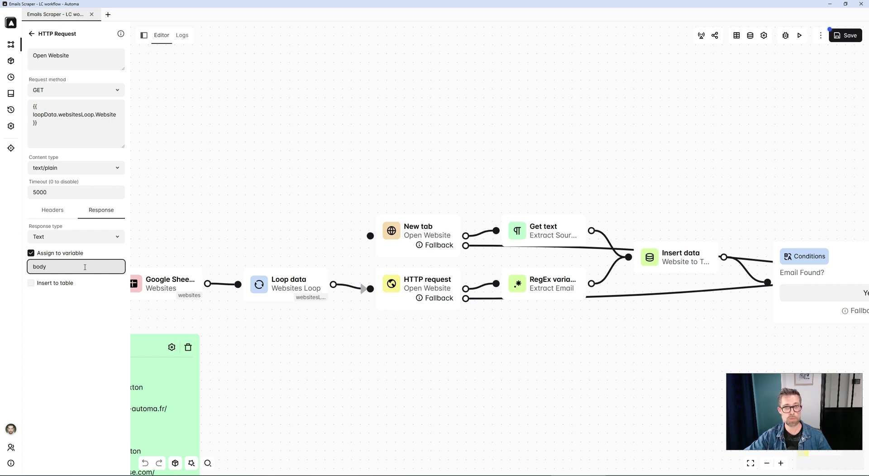
pyautogui.click(450, 387)
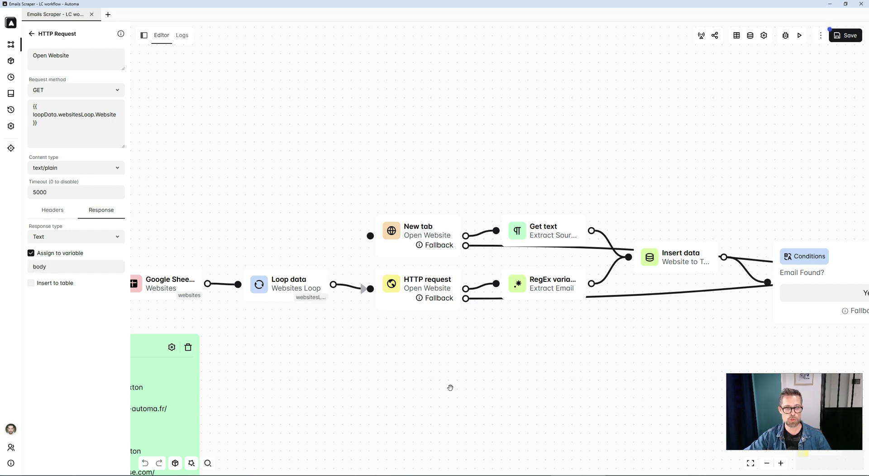
# Step: Compare the New tab and HTTP request blocks' settings, and examine the RegEx variable block's variable, method and expression
pyautogui.doubleClick(421, 236)
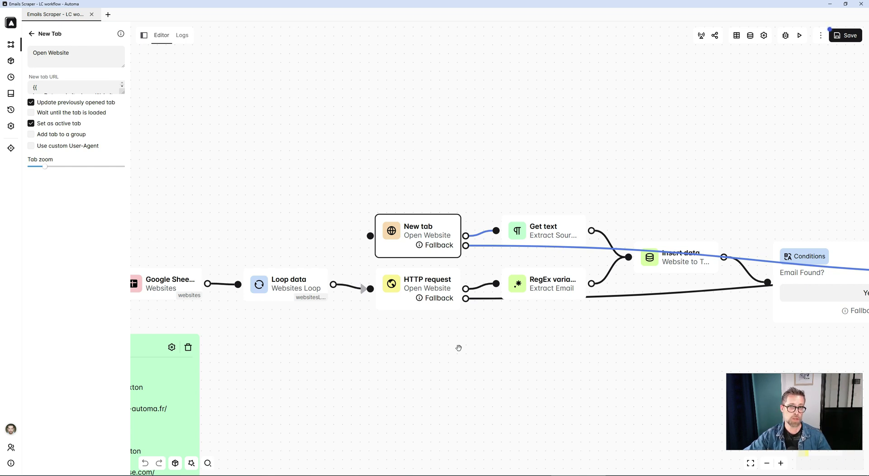
pyautogui.doubleClick(423, 289)
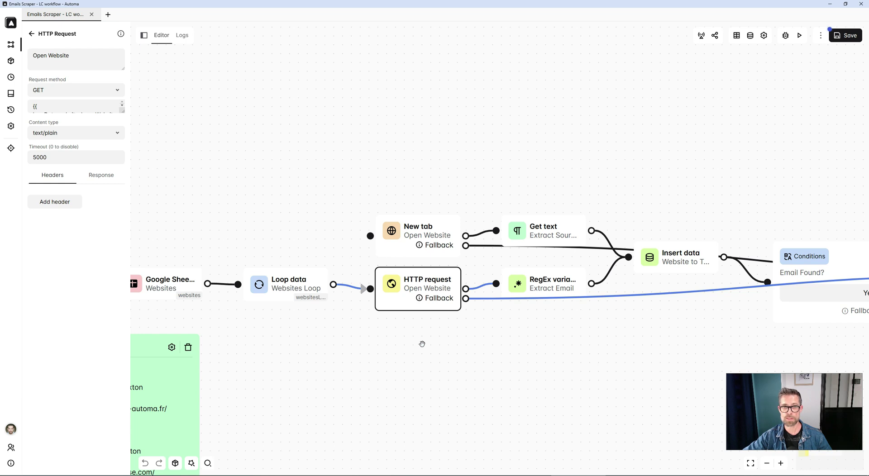
pyautogui.click(422, 345)
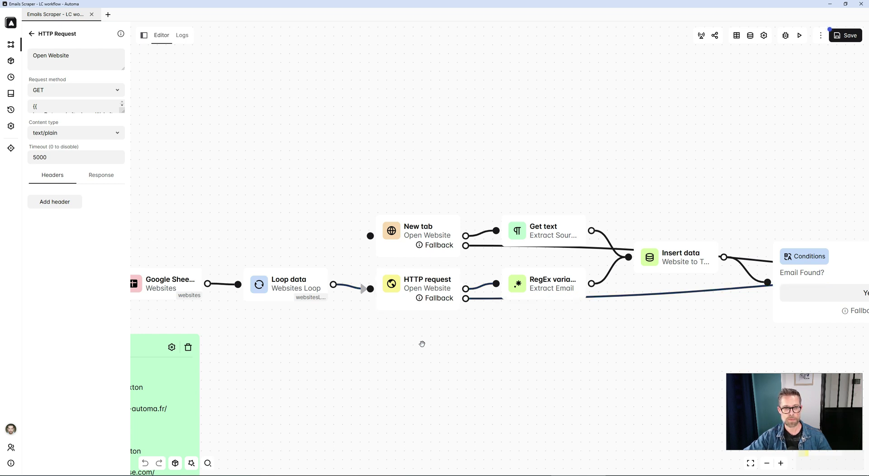
pyautogui.doubleClick(549, 295)
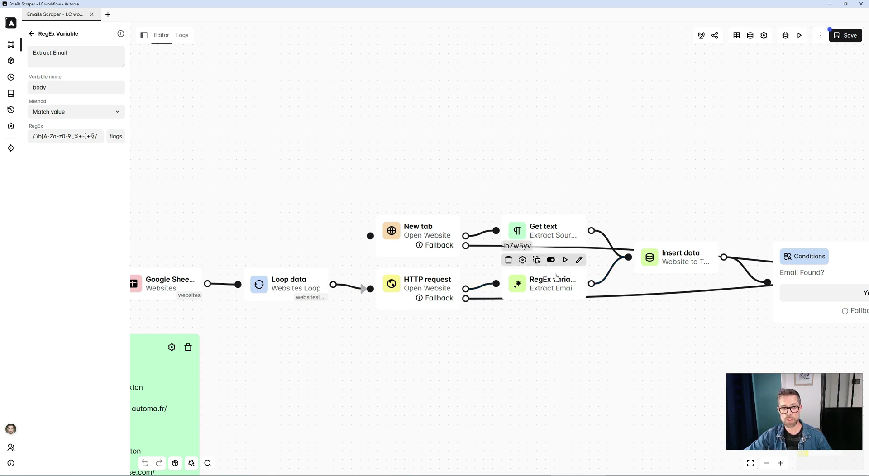
pyautogui.click(676, 257)
pyautogui.click(656, 342)
# Step: Disable the first Google Sheets block, located between the Trigger and Loop data blocks
pyautogui.scroll(-5, 656, 341)
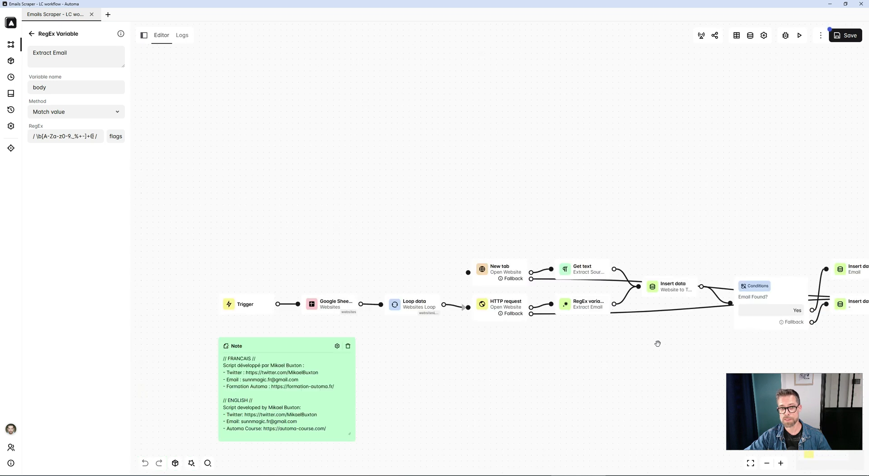
pyautogui.scroll(3, 620, 183)
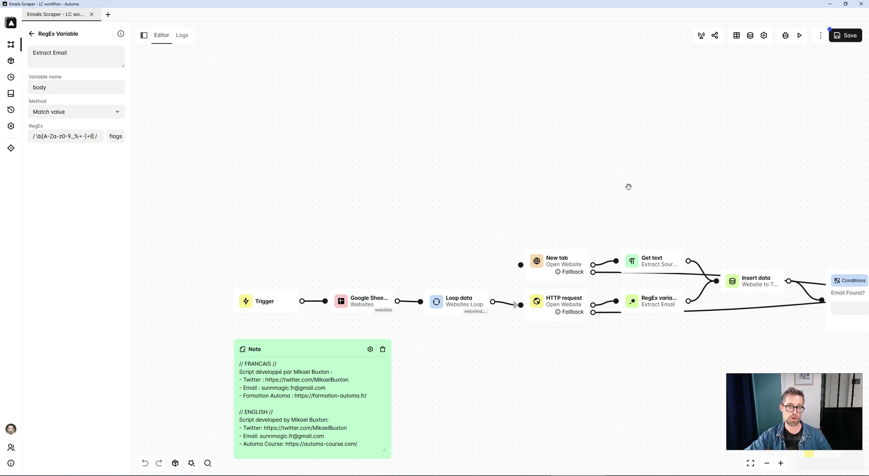
pyautogui.moveTo(420, 213); pyautogui.dragTo(354, 163)
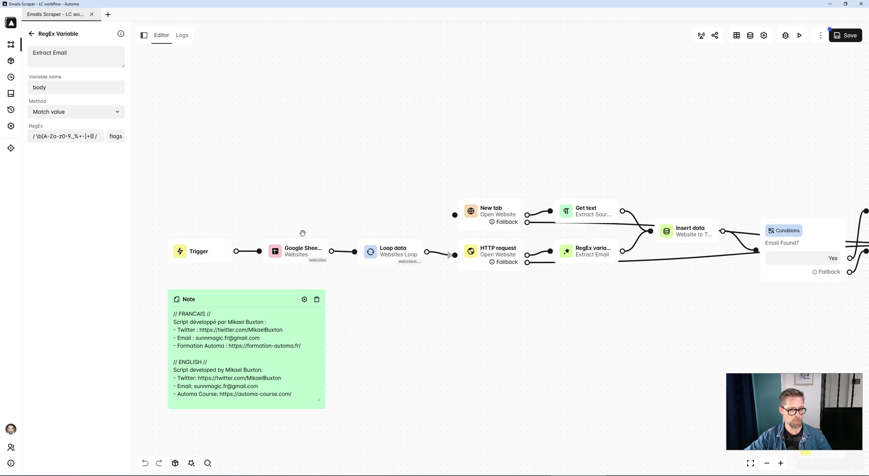
pyautogui.click(299, 243)
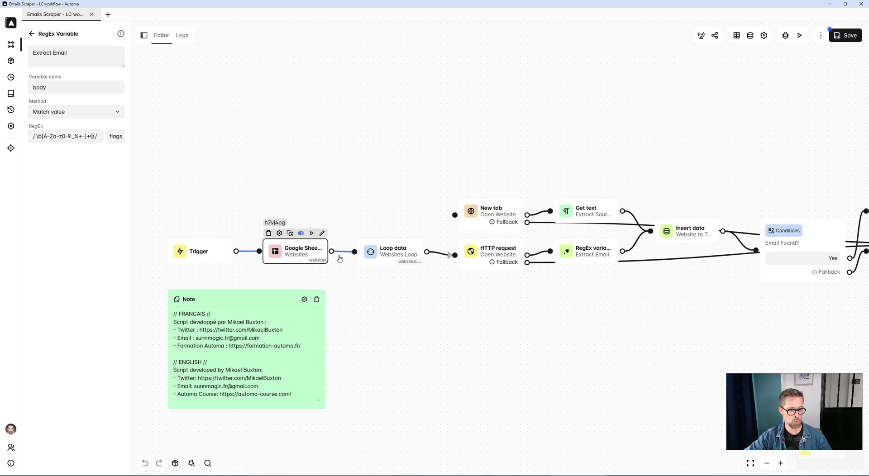
pyautogui.click(300, 234)
# Step: Disable the final Google Sheets block after the Loop breakpoint and enable the Export CSV block above it
pyautogui.hscroll(10, 568, 346)
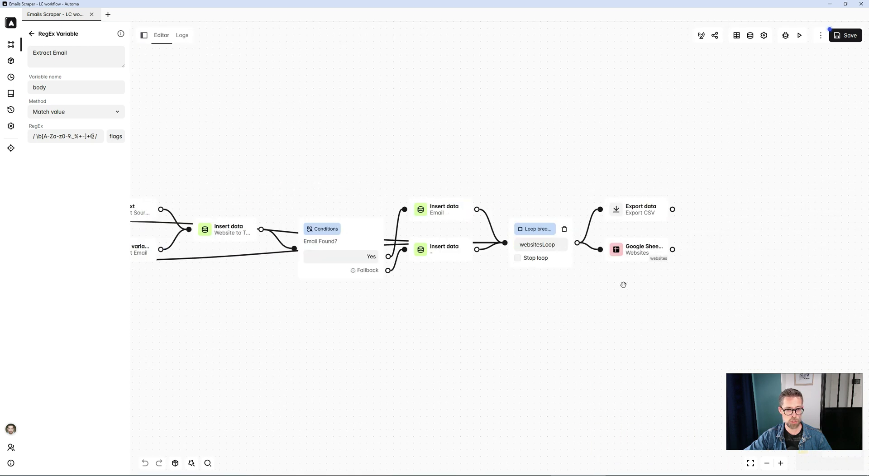
pyautogui.click(642, 231)
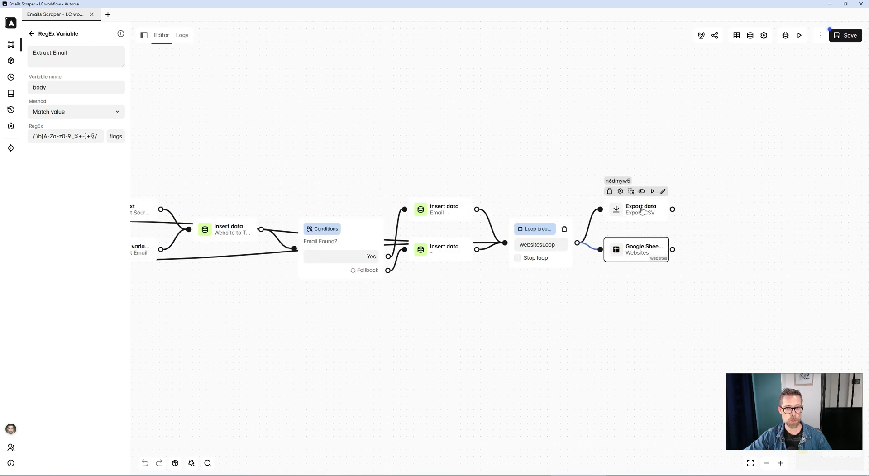
pyautogui.click(642, 193)
pyautogui.click(642, 192)
# Step: Set the Websites Loop block to loop through Custom data
pyautogui.scroll(2, 642, 194)
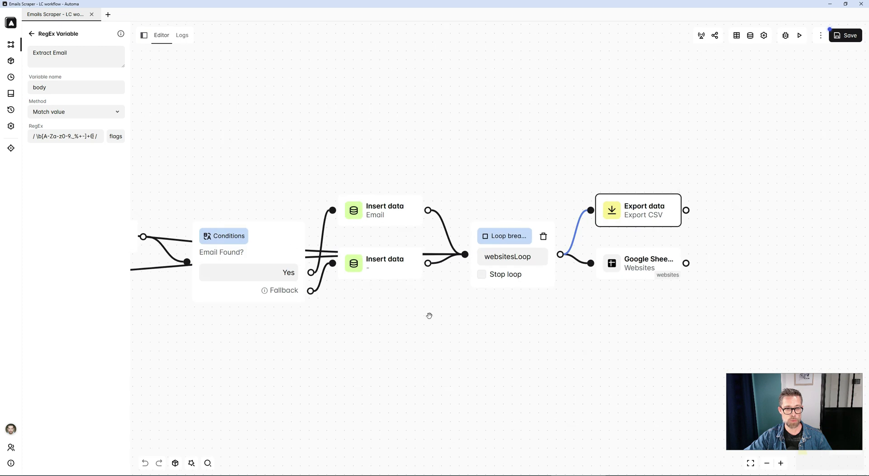
pyautogui.moveTo(429, 315); pyautogui.dragTo(704, 345)
pyautogui.hscroll(-11, 704, 345)
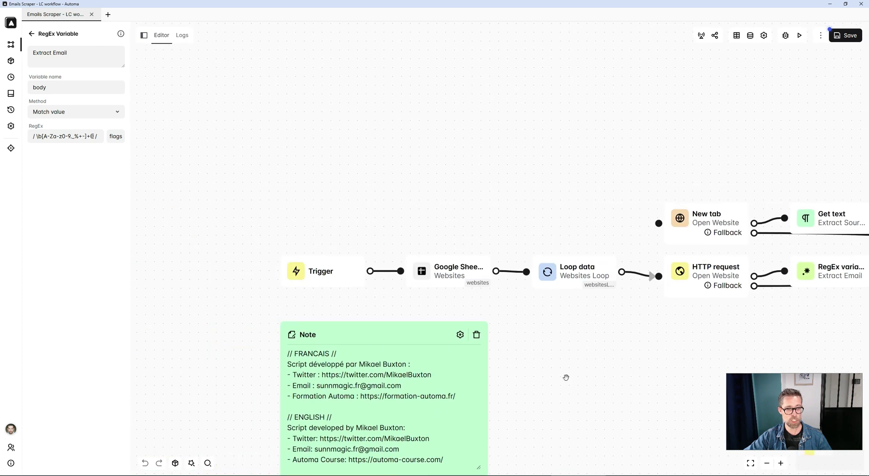
pyautogui.moveTo(565, 353); pyautogui.dragTo(490, 316)
pyautogui.doubleClick(480, 251)
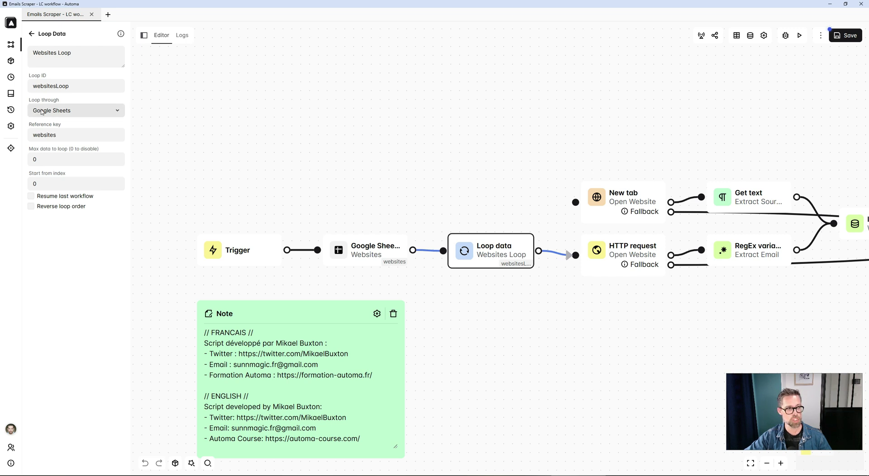
pyautogui.click(42, 112)
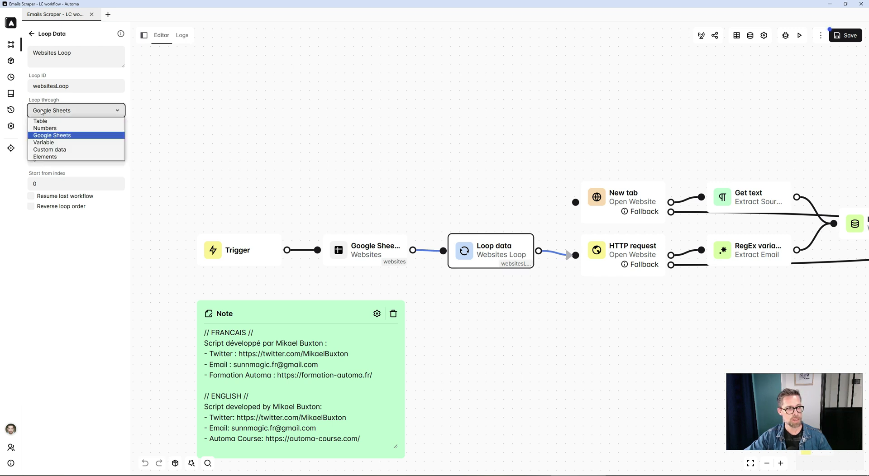
pyautogui.click(57, 154)
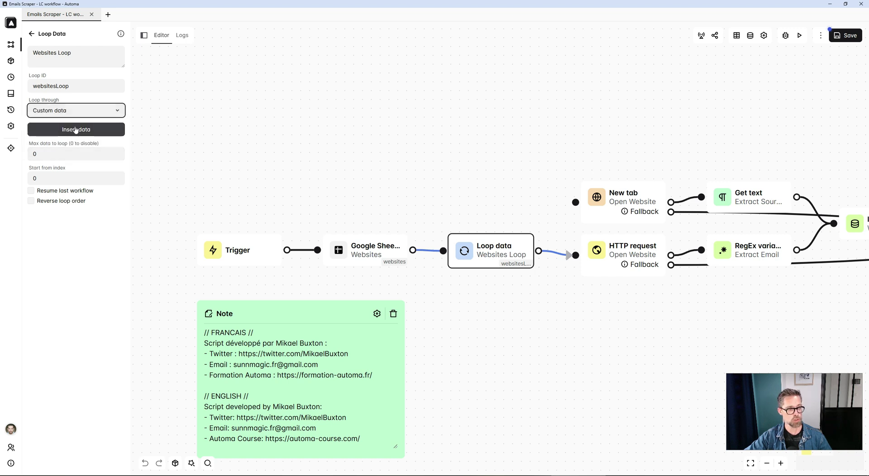
# Step: Compare the loop's custom data with Websites.csv in Notepad, and clear the existing JSON from the data editor
pyautogui.click(76, 130)
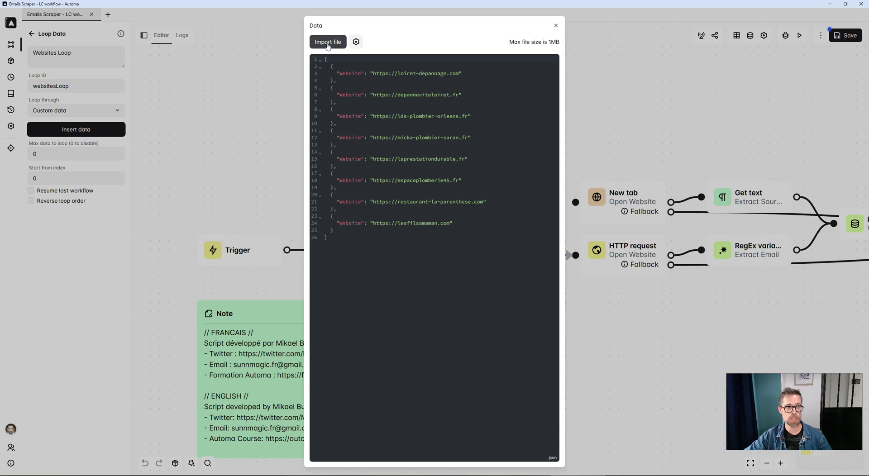
pyautogui.hotkey('alt', 'Tab')
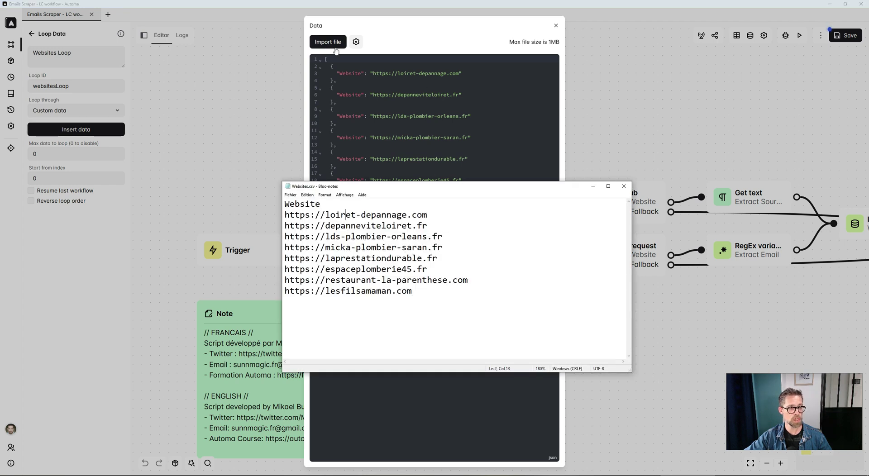
pyautogui.click(346, 83)
pyautogui.write('z')
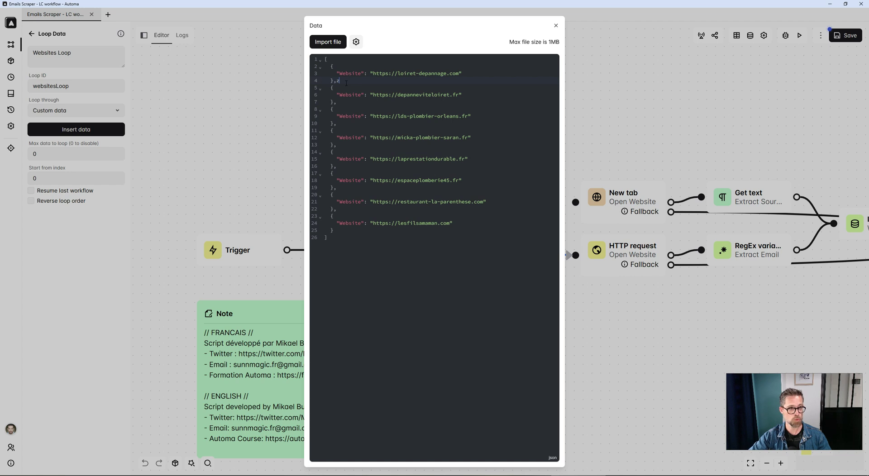
pyautogui.hotkey('ctrl', 'a')
pyautogui.press('BackSpace')
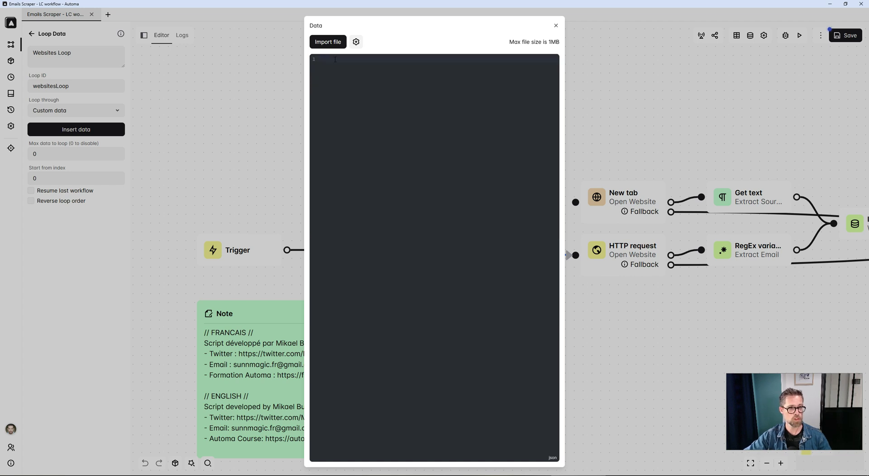
# Step: Import Websites.csv as the loop's custom data and close the data editor
pyautogui.click(332, 42)
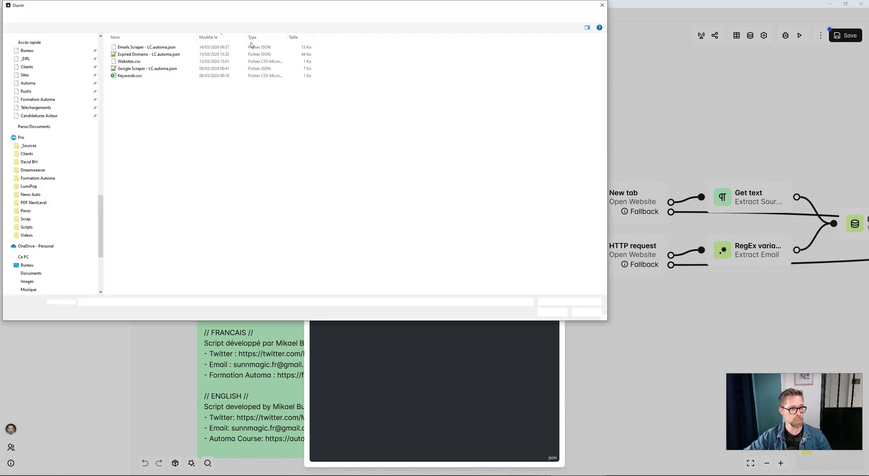
pyautogui.doubleClick(135, 62)
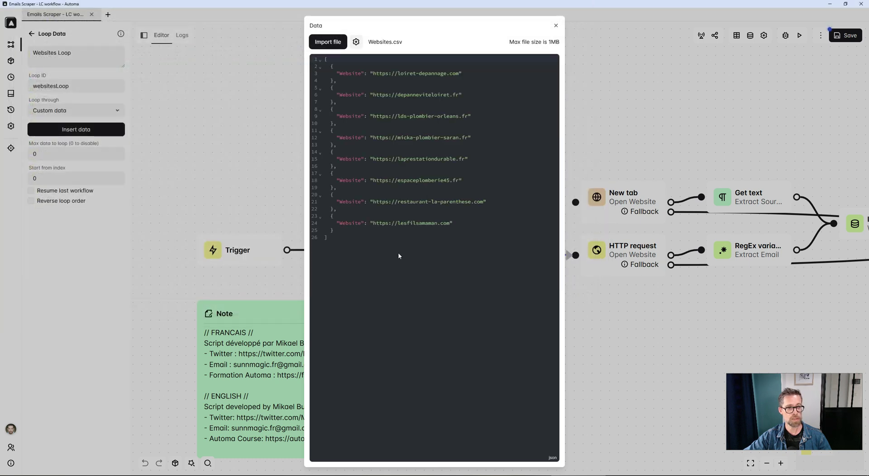
pyautogui.click(631, 144)
pyautogui.moveTo(607, 372); pyautogui.dragTo(481, 357)
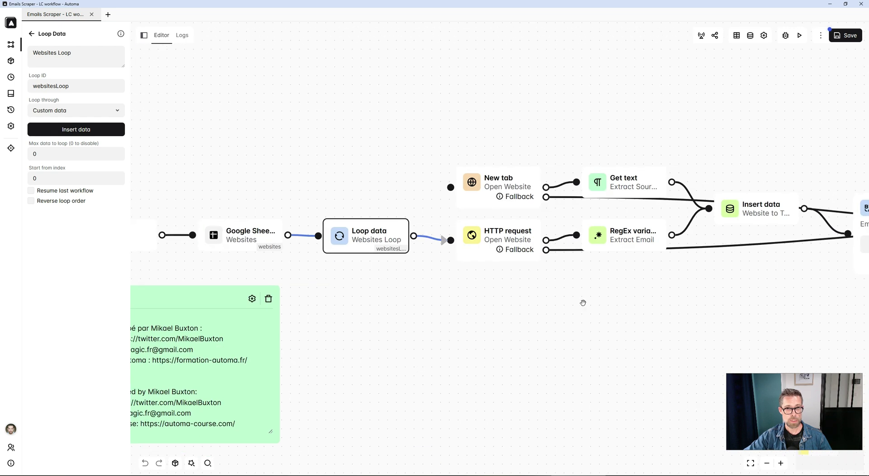